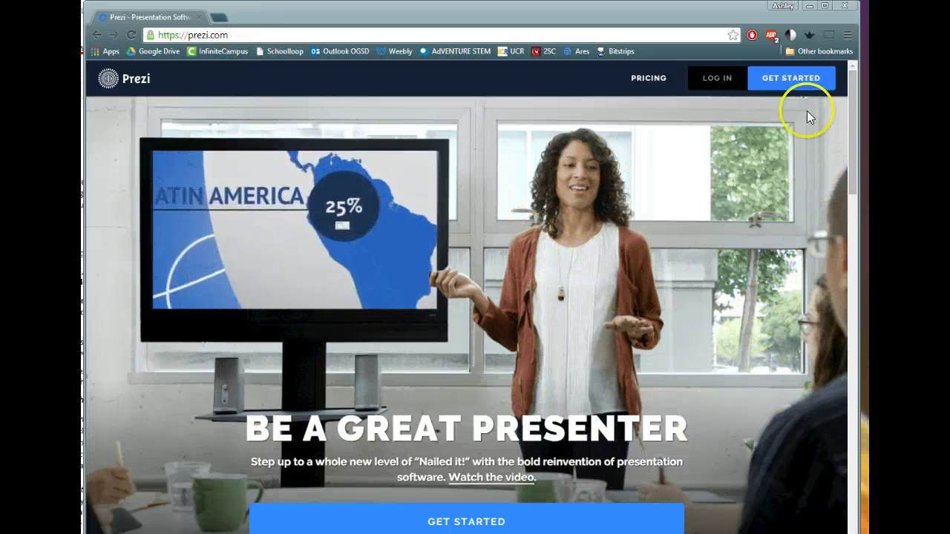
# Start signing up for Prezi and choose the free Public plan.
pyautogui.click(810, 80)
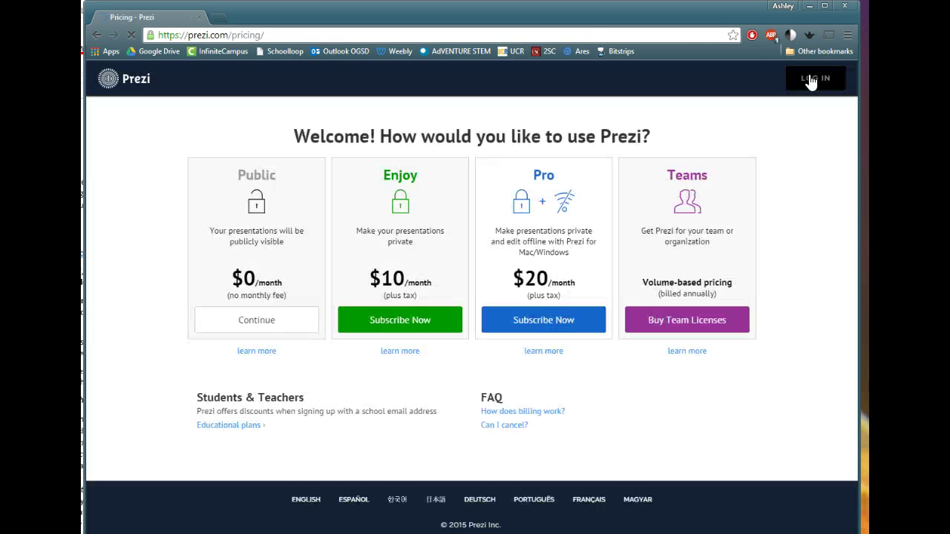
pyautogui.click(801, 80)
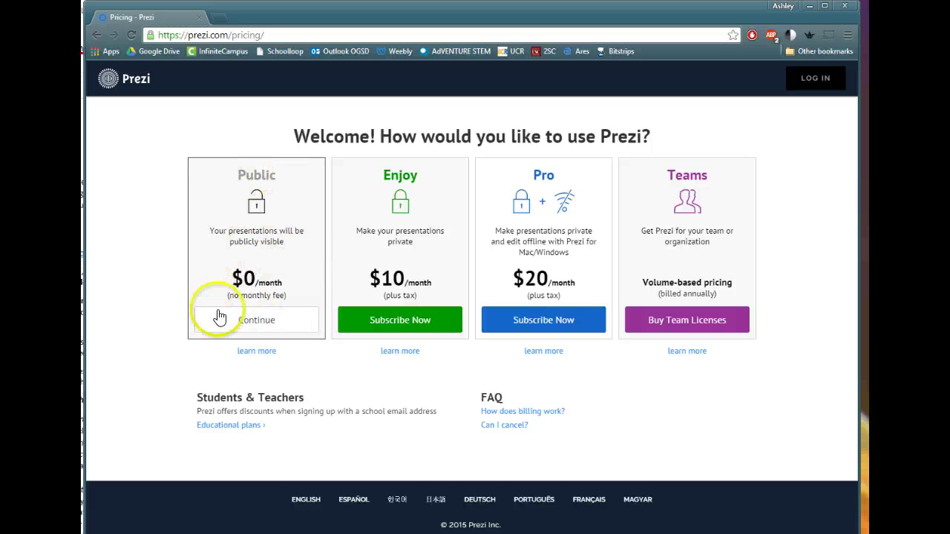
pyautogui.click(302, 324)
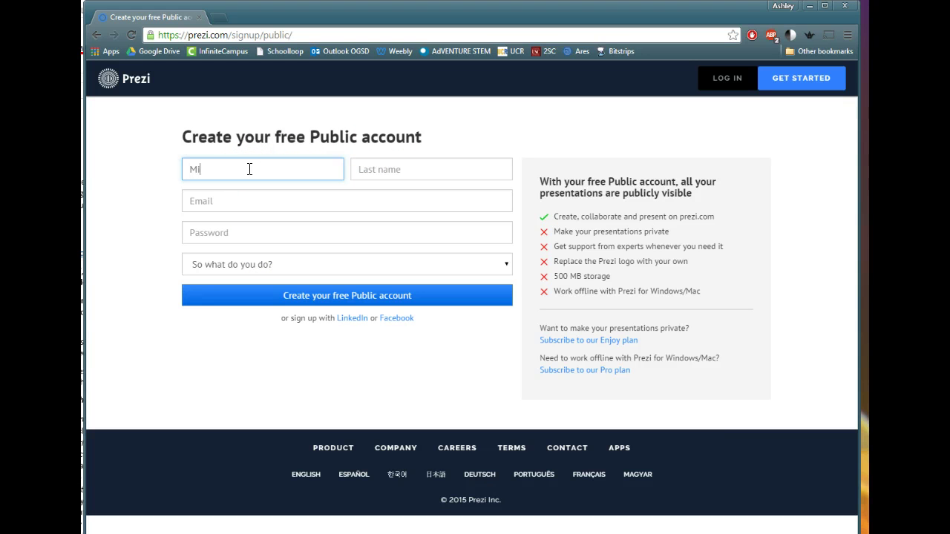
# Fill in the last name and the e-mail address, correcting a typo, then the password.
pyautogui.press('Tab')
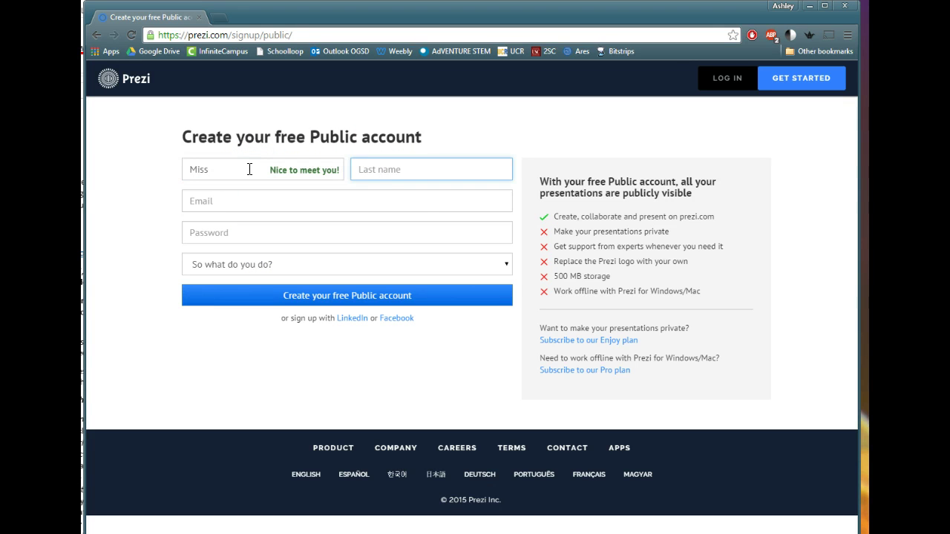
pyautogui.write('St. Lawrence')
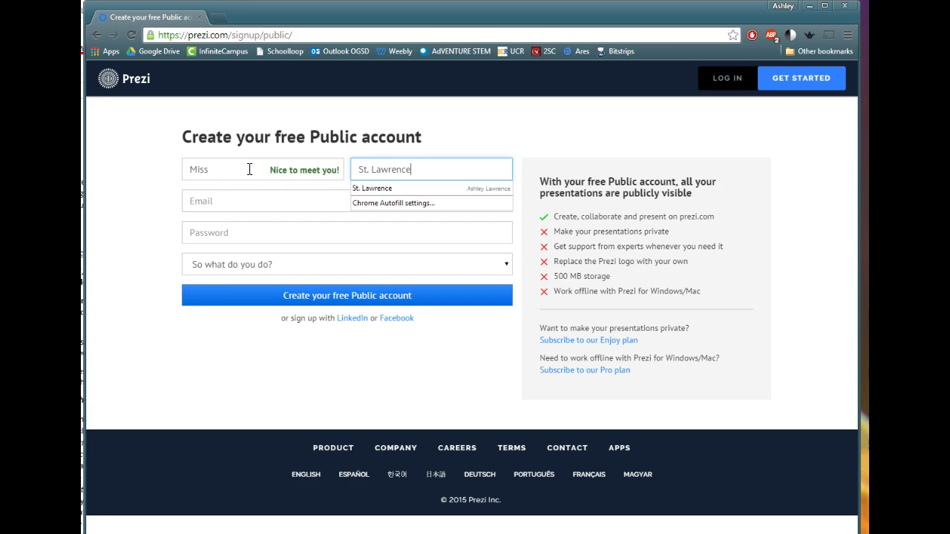
pyautogui.click(241, 195)
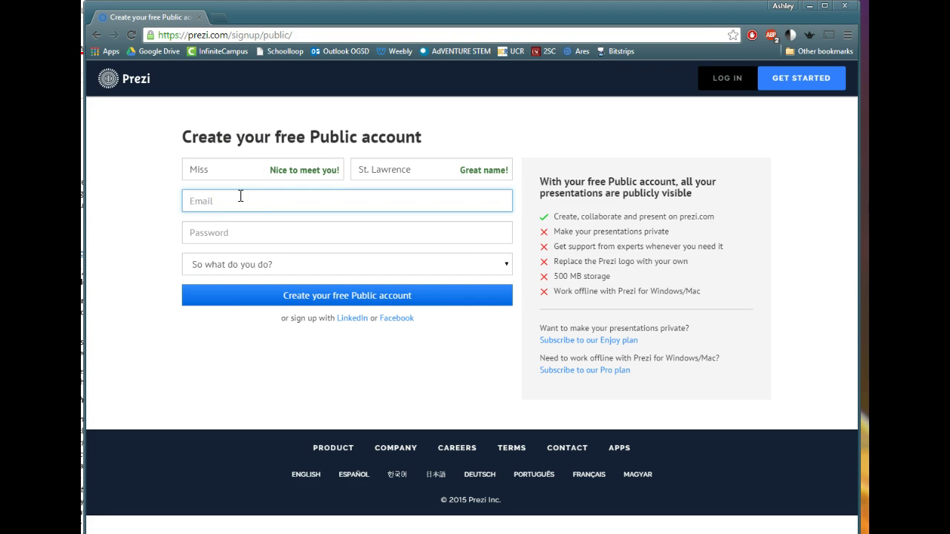
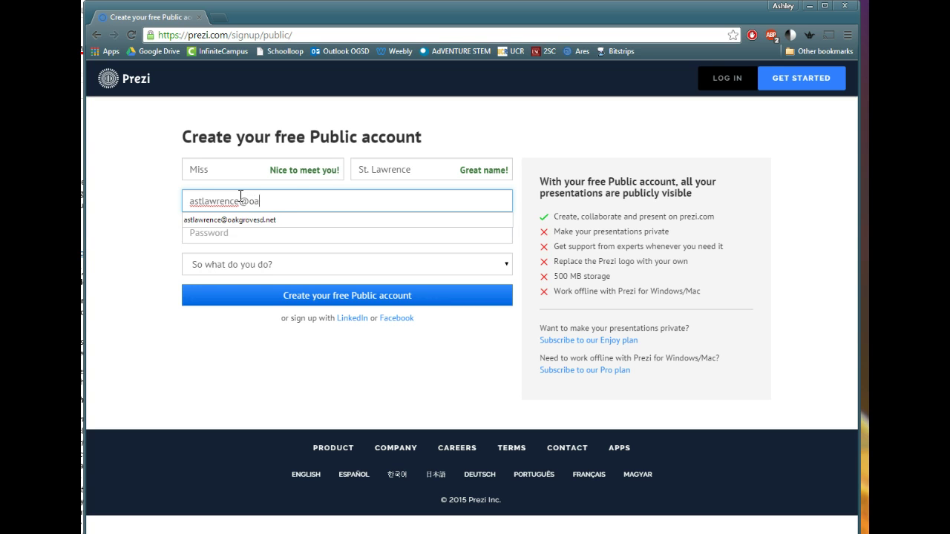
pyautogui.click(297, 237)
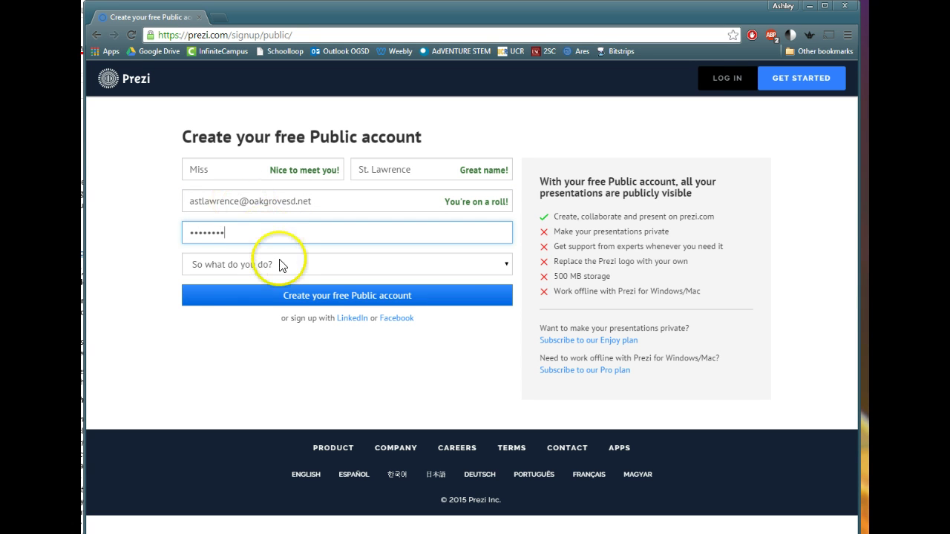
# Set occupation to Student and education level to Other, then go to the login page.
pyautogui.click(283, 267)
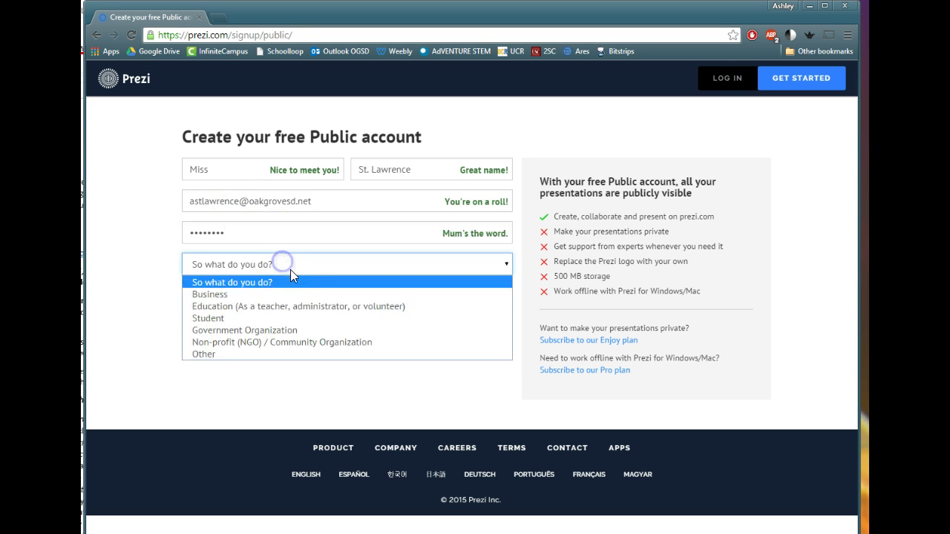
pyautogui.click(312, 320)
pyautogui.click(306, 371)
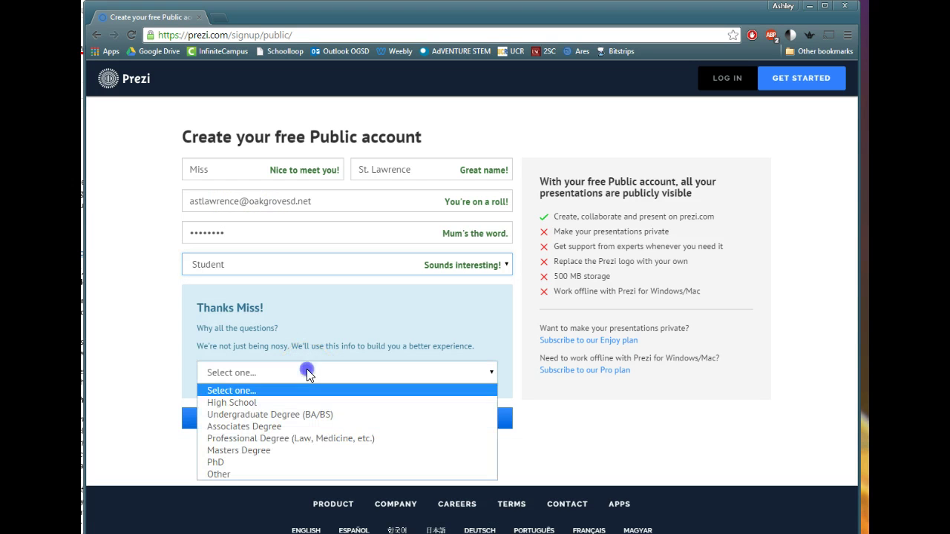
pyautogui.click(277, 468)
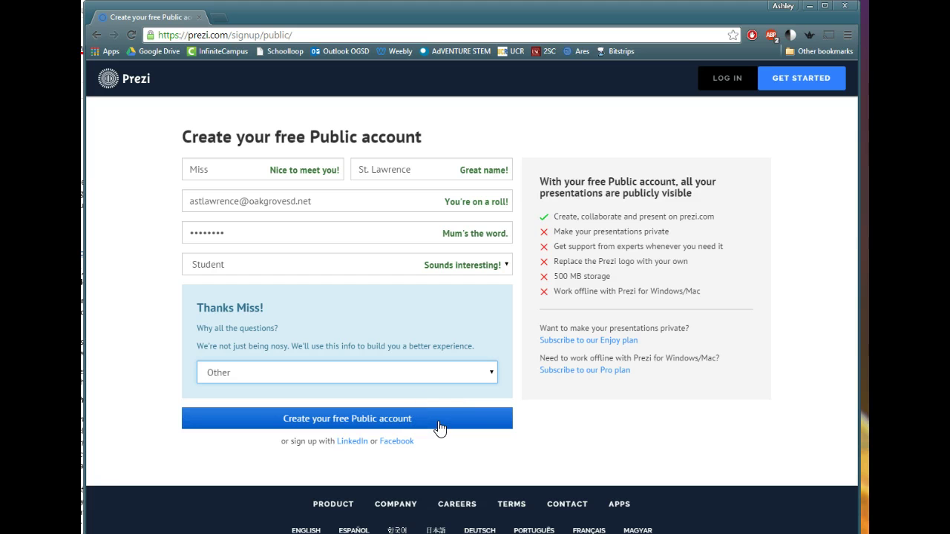
pyautogui.click(709, 79)
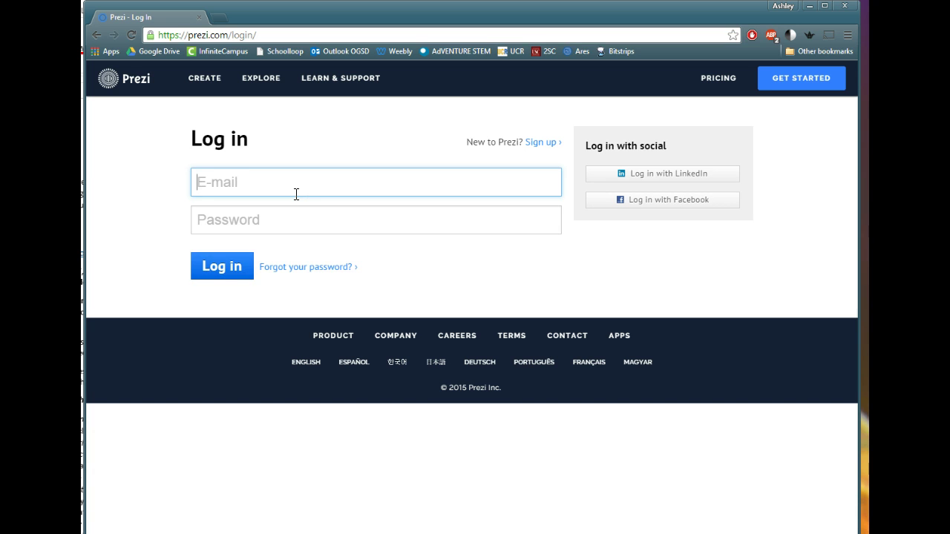
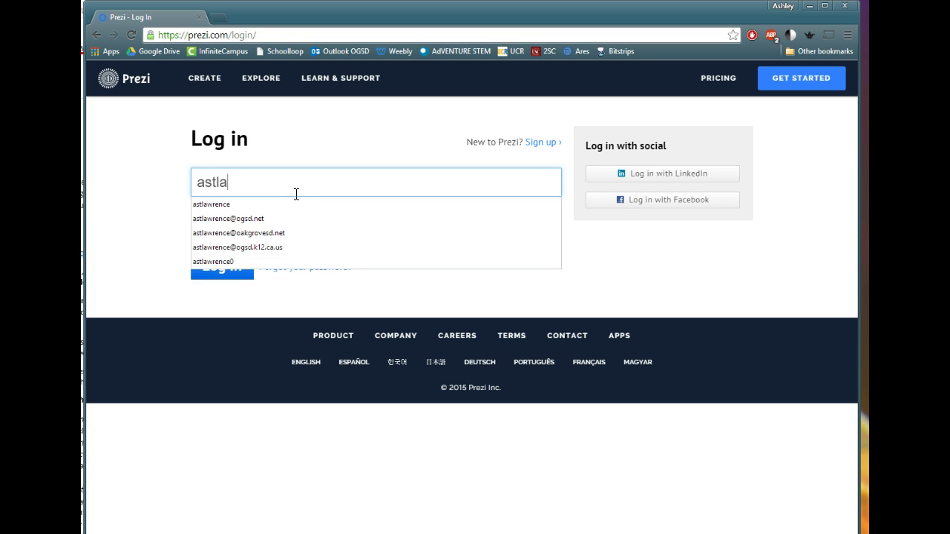
# Log in with the saved account e-mail and the password.
pyautogui.click(289, 232)
pyautogui.click(288, 220)
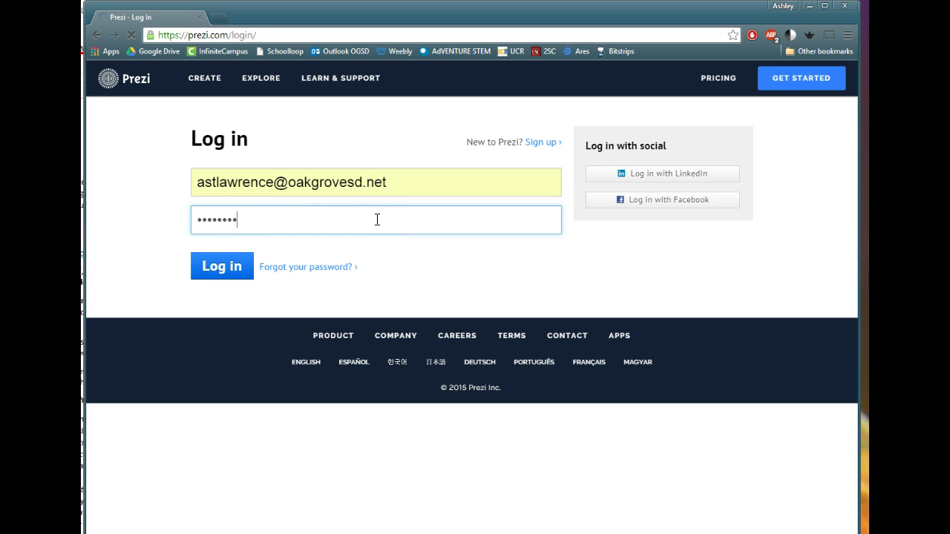
pyautogui.press('Return')
# Decline Chrome's offer to save the password and scroll through the prezi list.
pyautogui.click(568, 295)
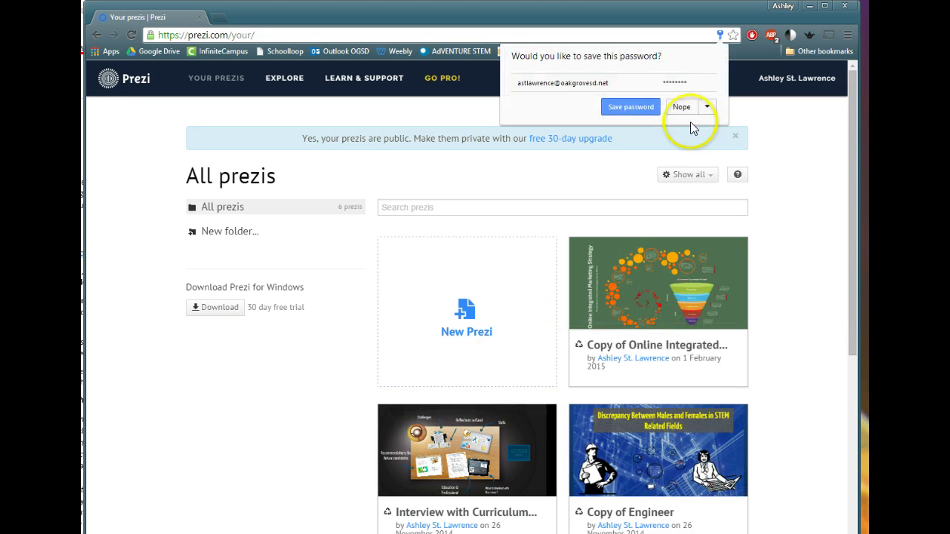
pyautogui.click(677, 107)
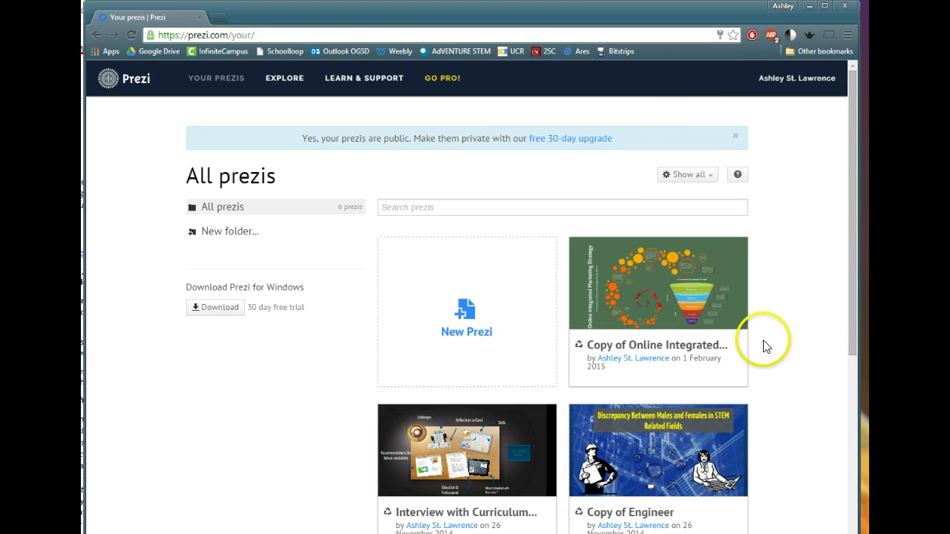
pyautogui.scroll(-4, 766, 346)
pyautogui.scroll(-1, 766, 345)
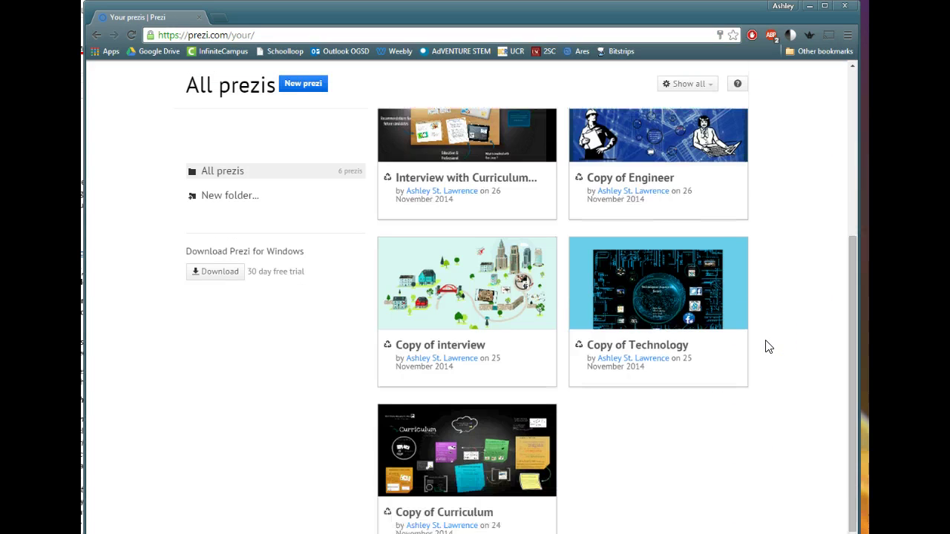
pyautogui.scroll(5, 768, 347)
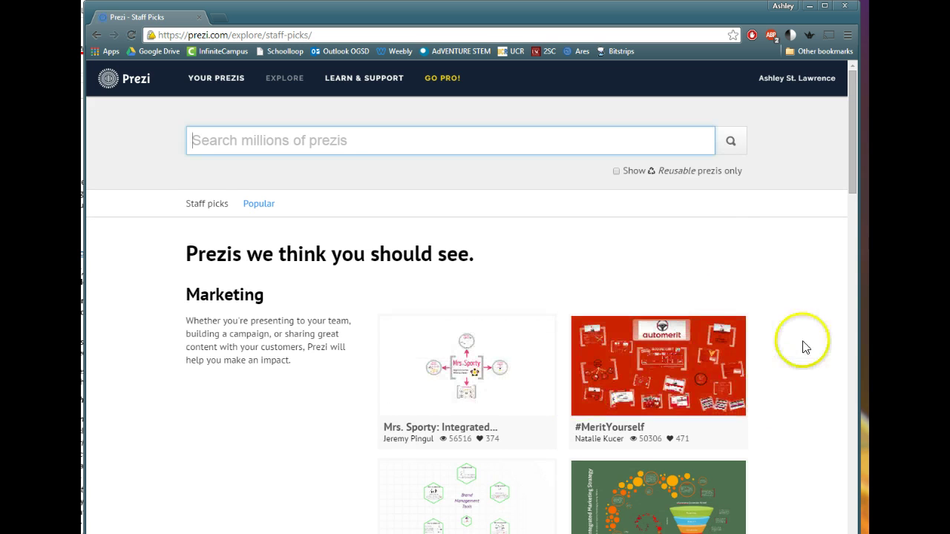
# Browse the Explore page and search public prezis for 'adventure'.
pyautogui.scroll(-4, 806, 339)
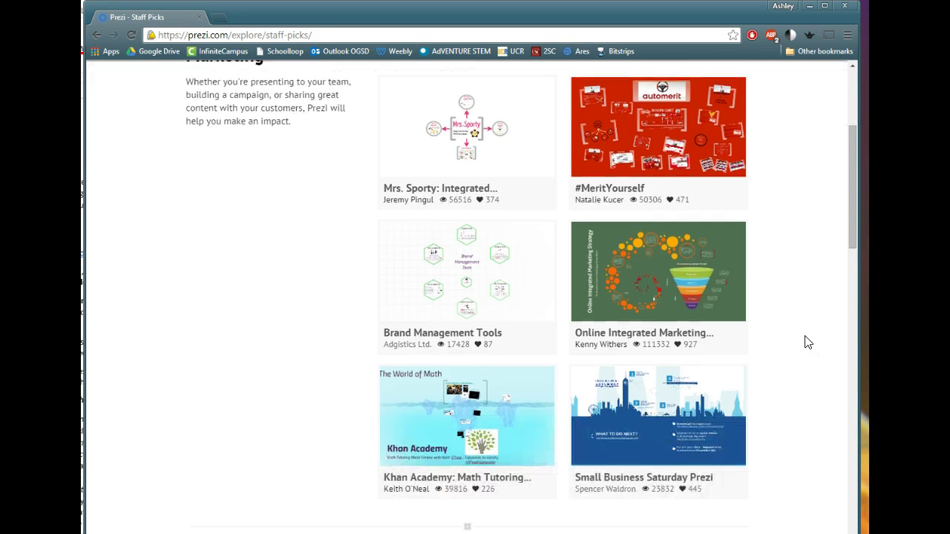
pyautogui.scroll(-5, 808, 342)
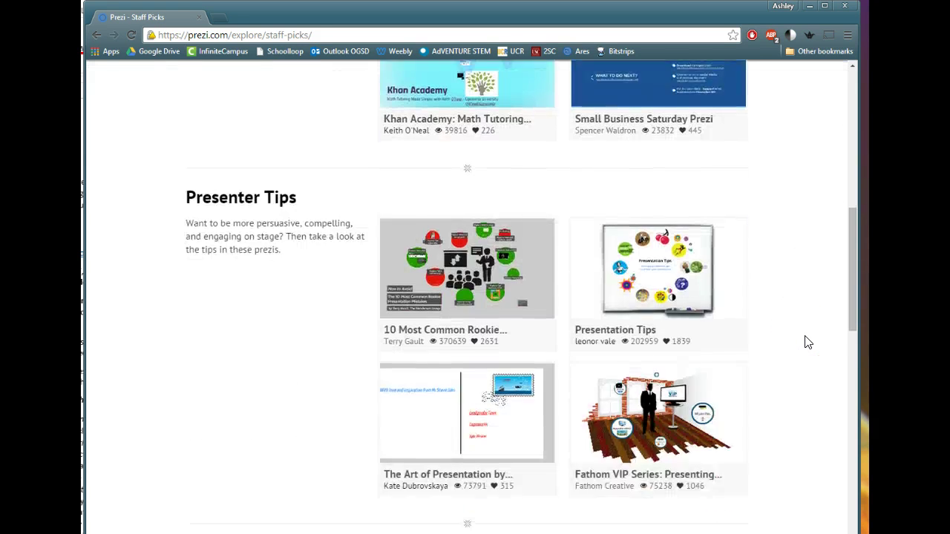
pyautogui.scroll(-6, 808, 342)
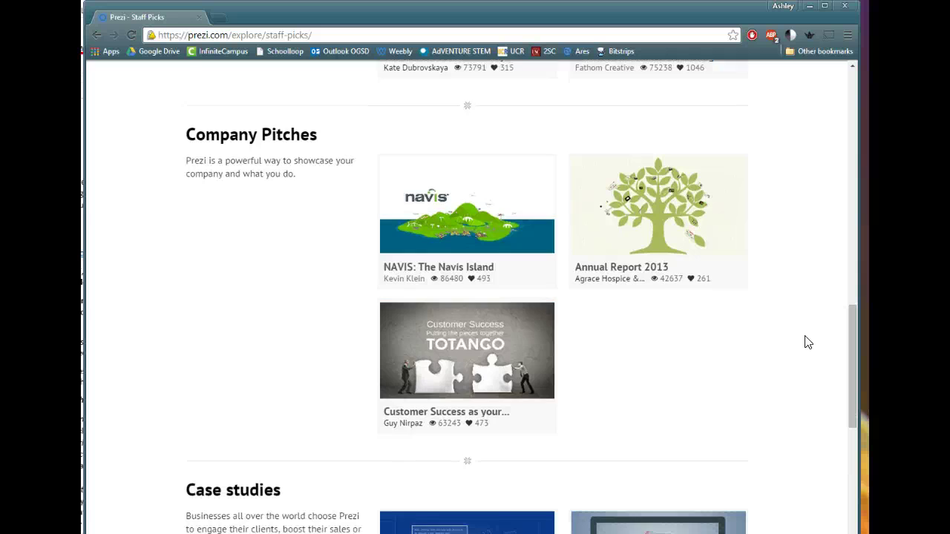
pyautogui.scroll(-9, 808, 342)
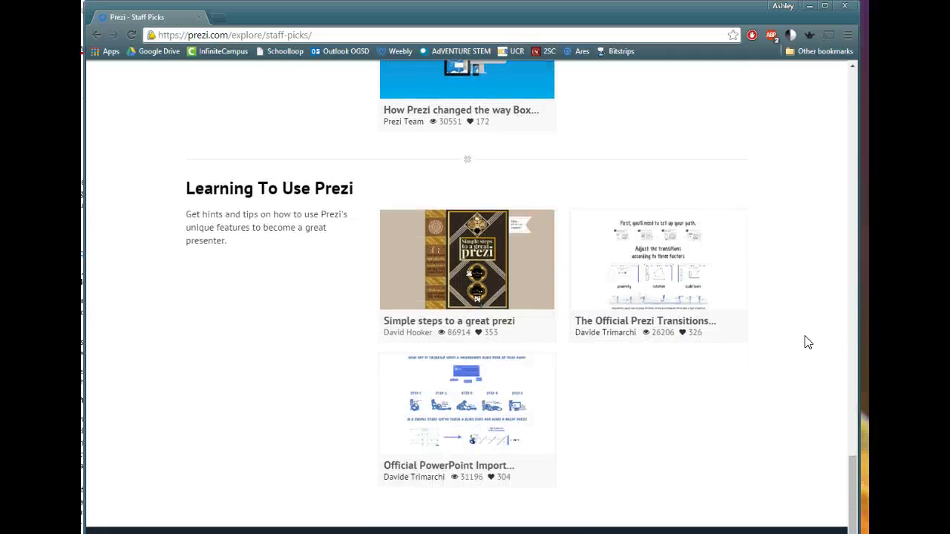
pyautogui.scroll(10, 805, 341)
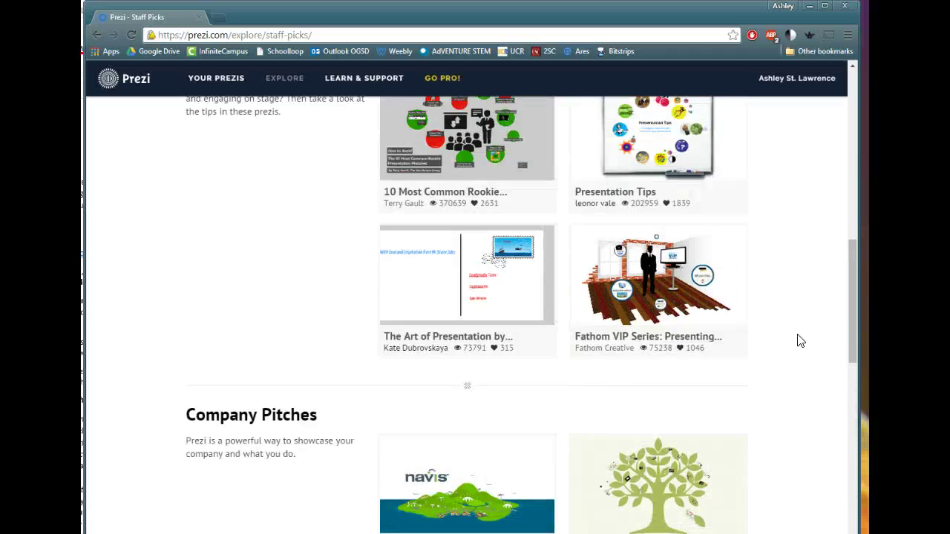
pyautogui.scroll(12, 800, 341)
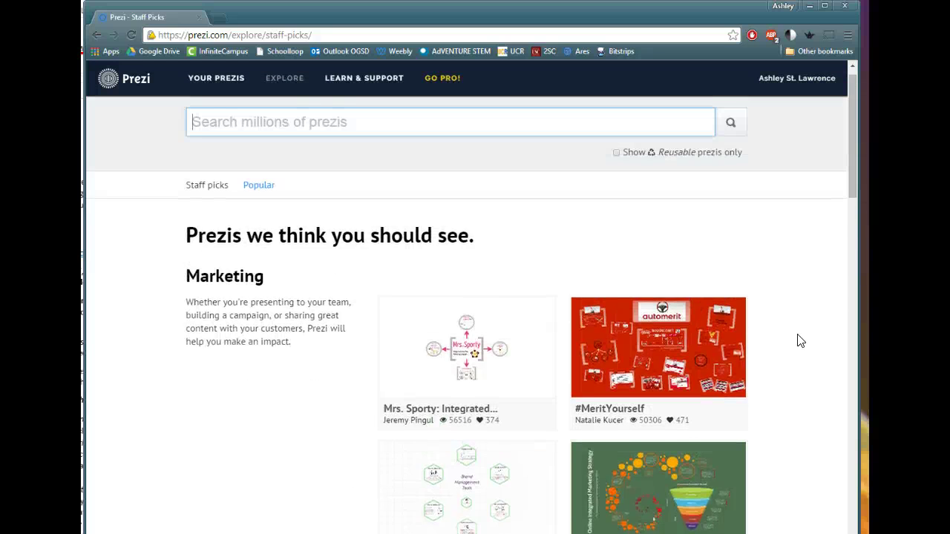
pyautogui.scroll(1, 800, 341)
pyautogui.click(389, 139)
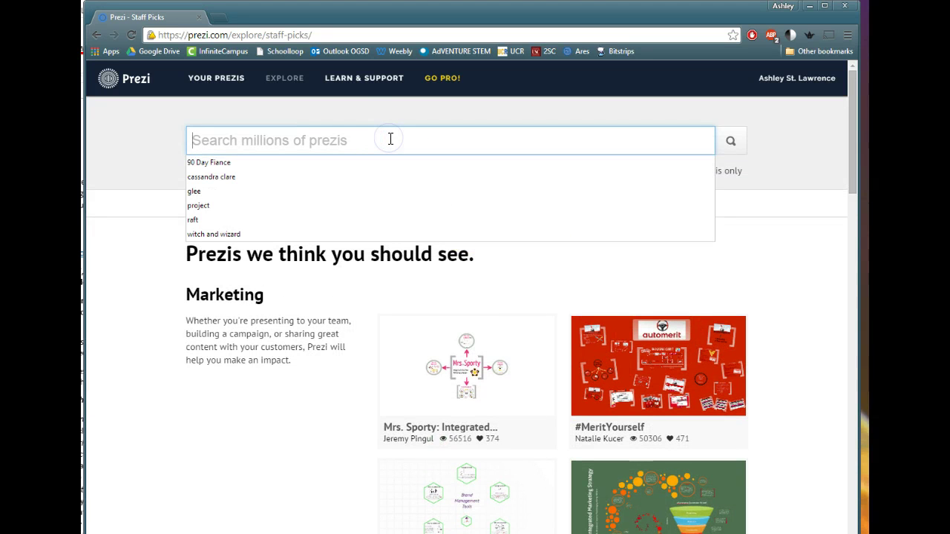
pyautogui.write('adventure')
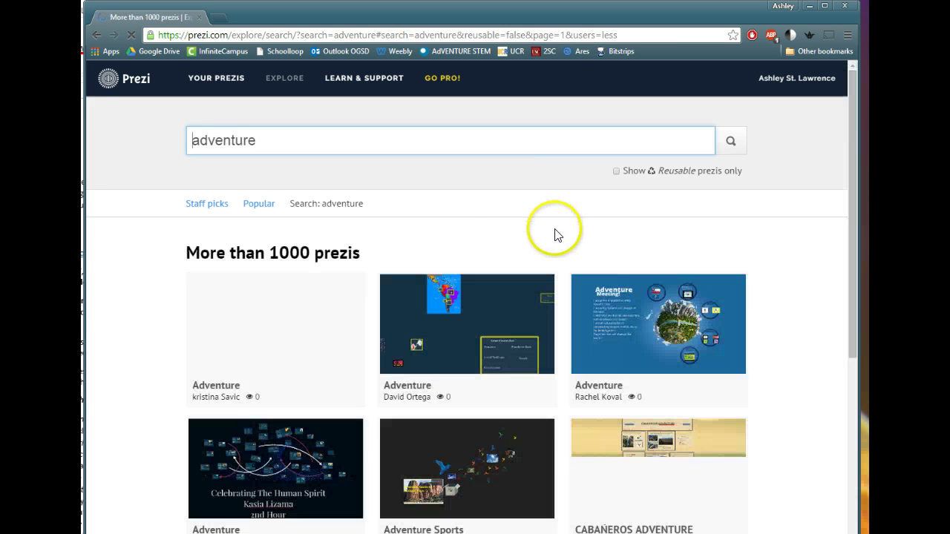
pyautogui.scroll(-5, 807, 324)
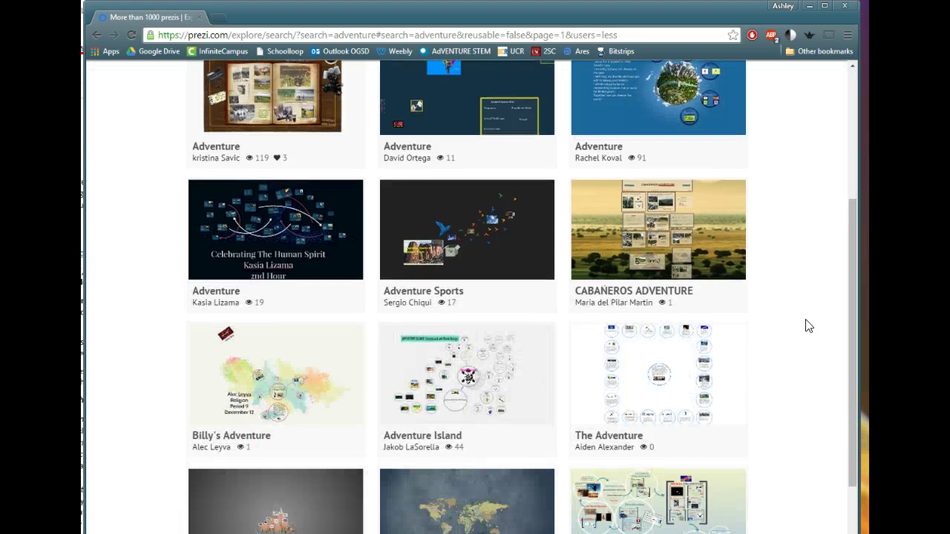
pyautogui.scroll(3, 807, 324)
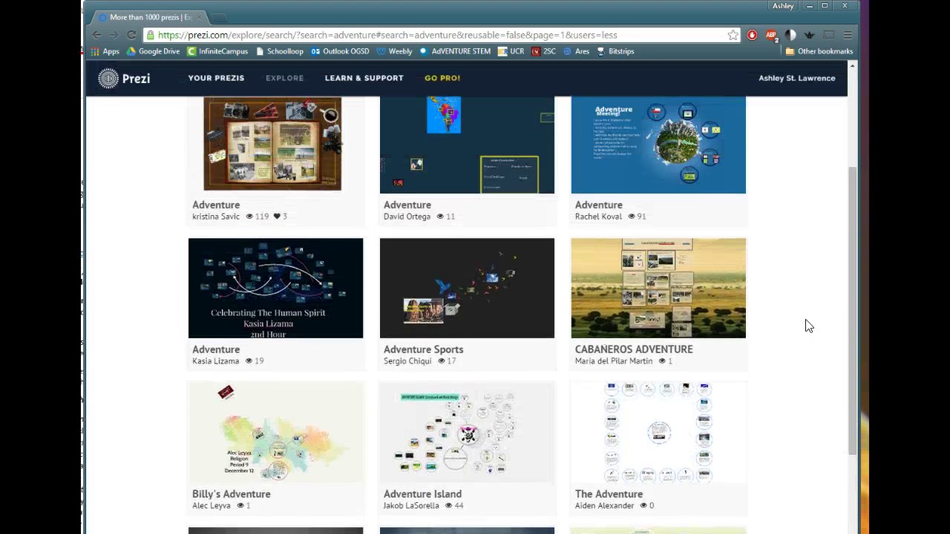
pyautogui.scroll(3, 807, 324)
# Search for 'projects', then replace the search term with 'basketball'.
pyautogui.moveTo(276, 141); pyautogui.dragTo(169, 125)
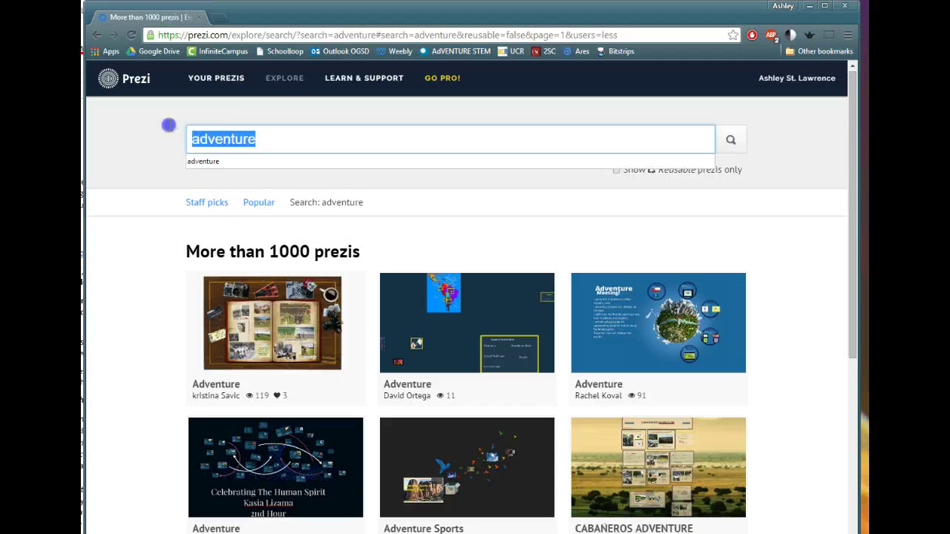
pyautogui.write('projects')
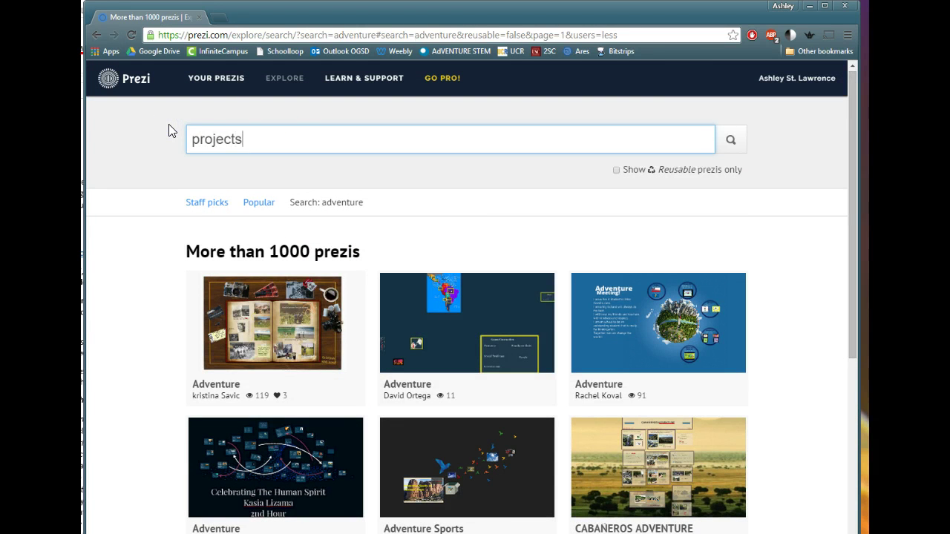
pyautogui.press('Return')
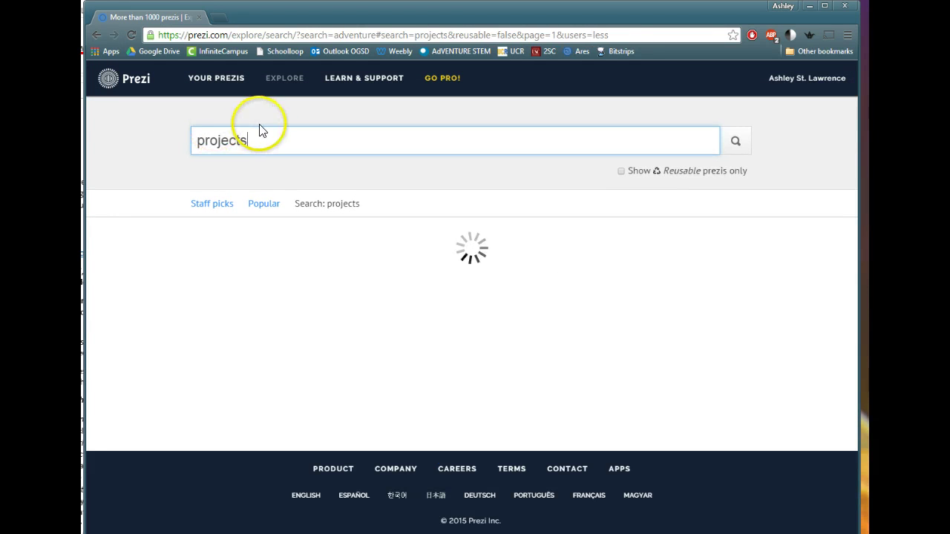
pyautogui.moveTo(263, 143); pyautogui.dragTo(179, 151)
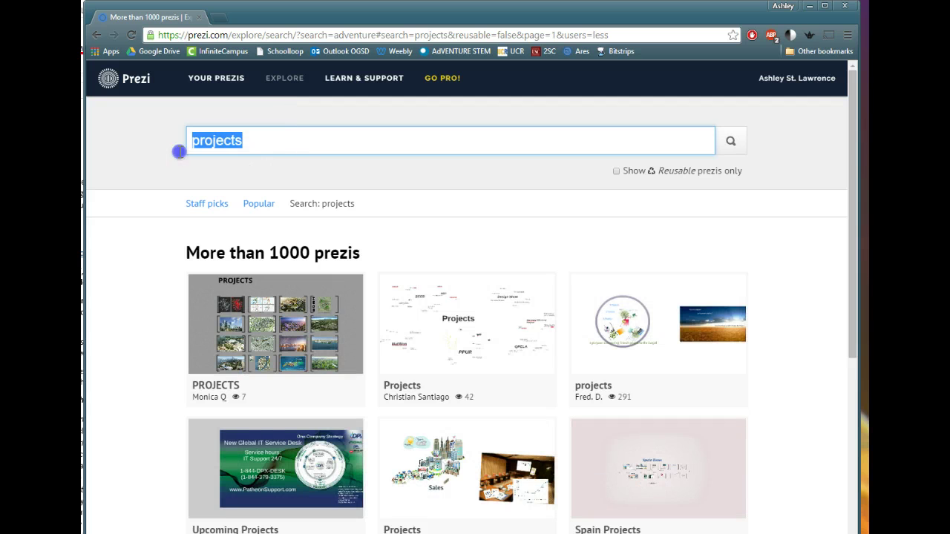
pyautogui.write('baskee')
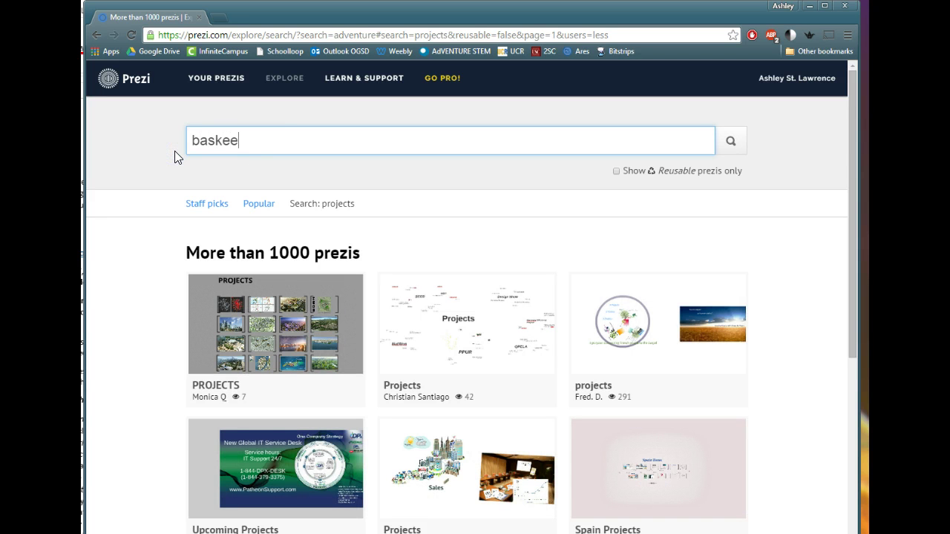
pyautogui.press('BackSpace')
pyautogui.write('tball')
pyautogui.press('Return')
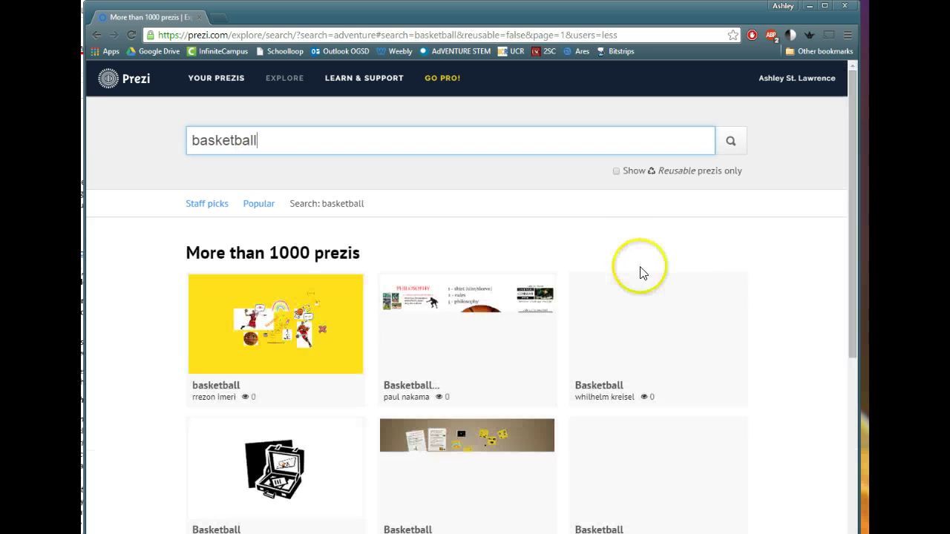
# Scroll the basketball results and open the Staff picks collection.
pyautogui.scroll(-6, 809, 286)
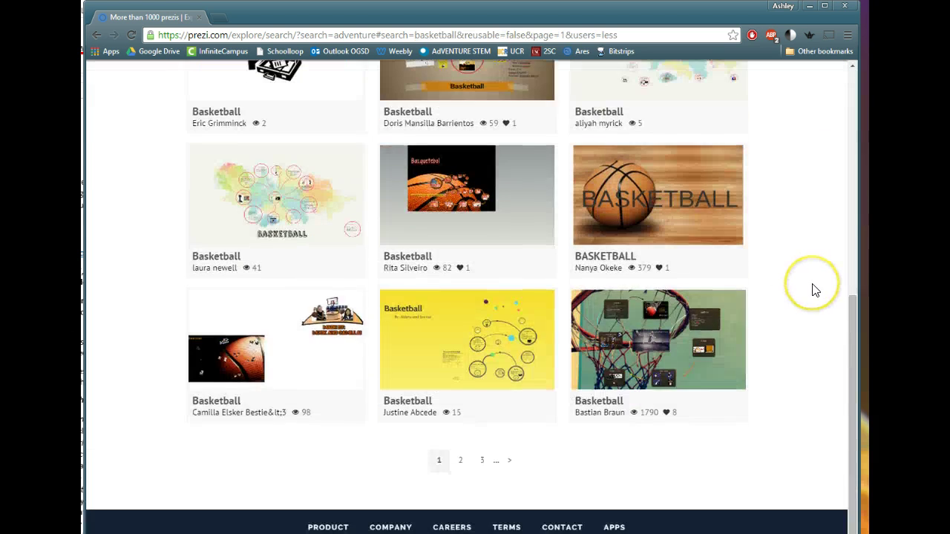
pyautogui.scroll(3, 814, 289)
pyautogui.scroll(3, 814, 290)
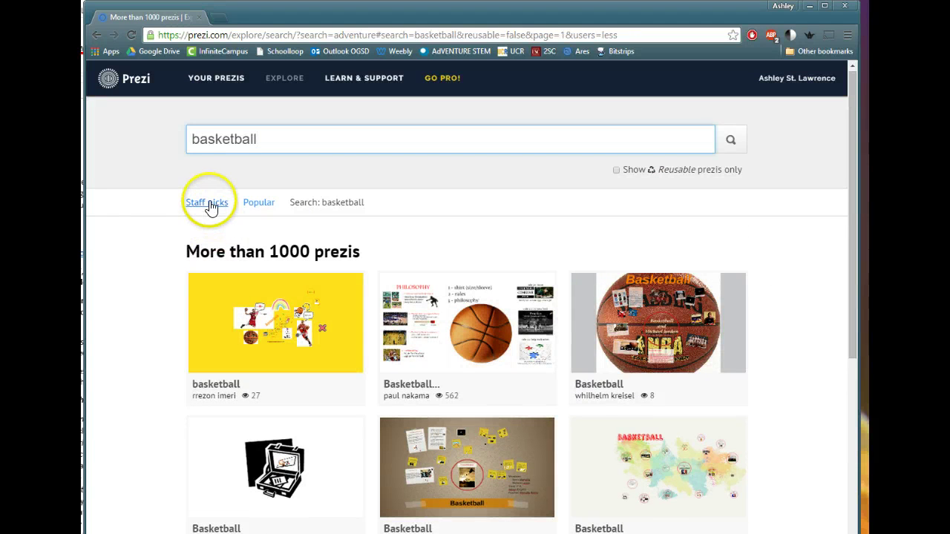
pyautogui.click(210, 203)
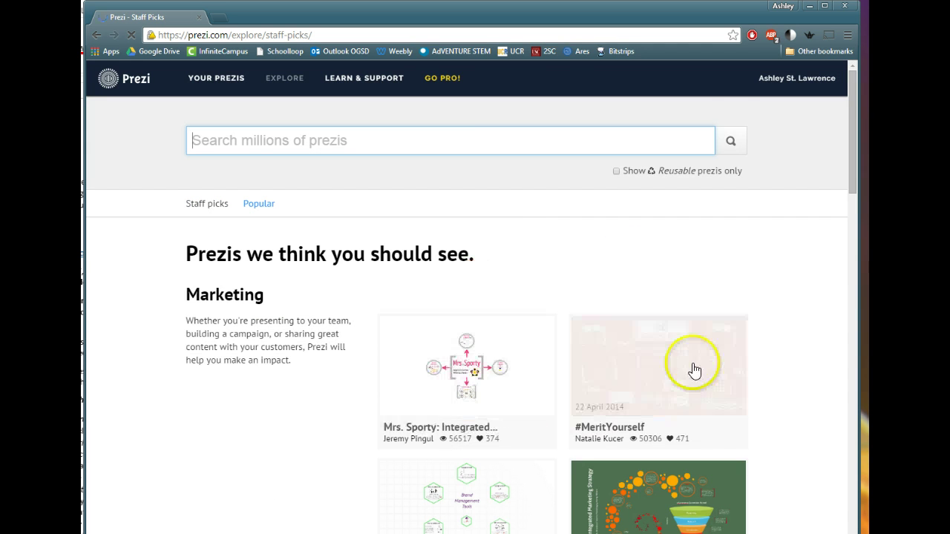
# Open the Online Integrated Marketing Strategy prezi from Staff picks.
pyautogui.scroll(-1, 759, 326)
pyautogui.scroll(-3, 759, 327)
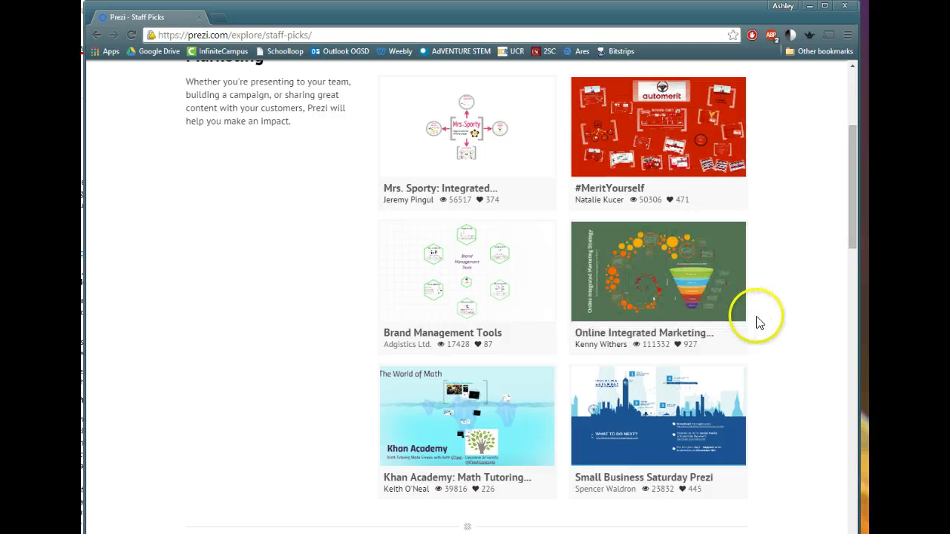
pyautogui.moveTo(706, 304)
pyautogui.click(685, 276)
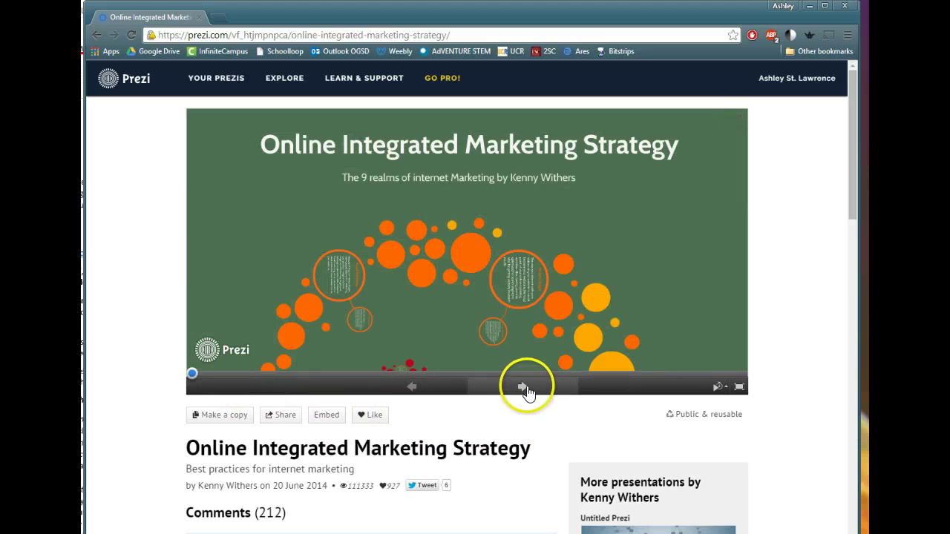
# Step through five path points of the presentation, then make a personal copy.
pyautogui.click(524, 389)
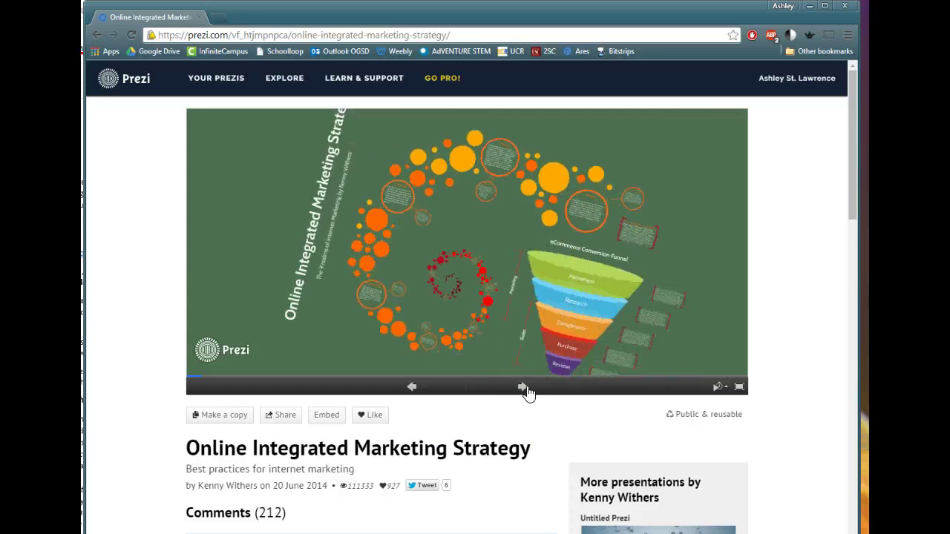
pyautogui.click(525, 390)
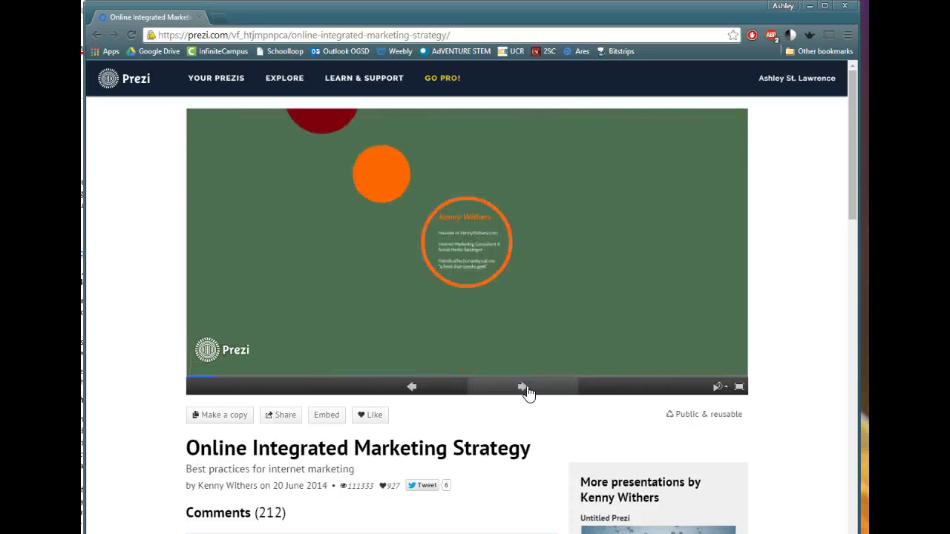
pyautogui.click(523, 387)
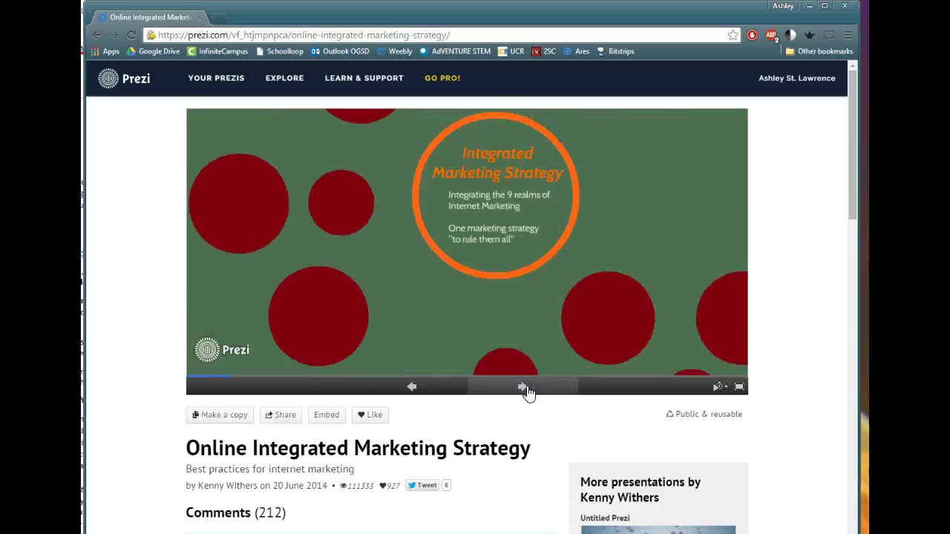
pyautogui.click(525, 389)
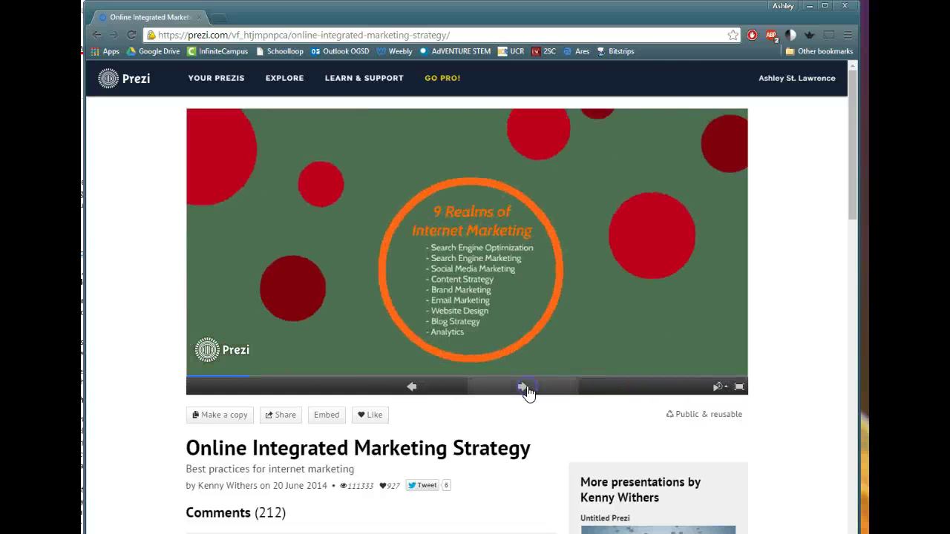
pyautogui.click(525, 390)
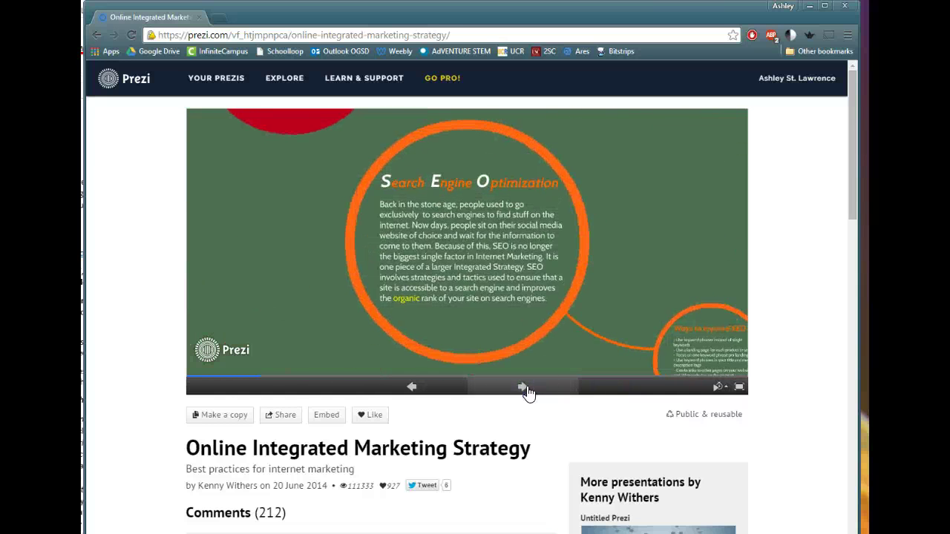
pyautogui.moveTo(701, 253)
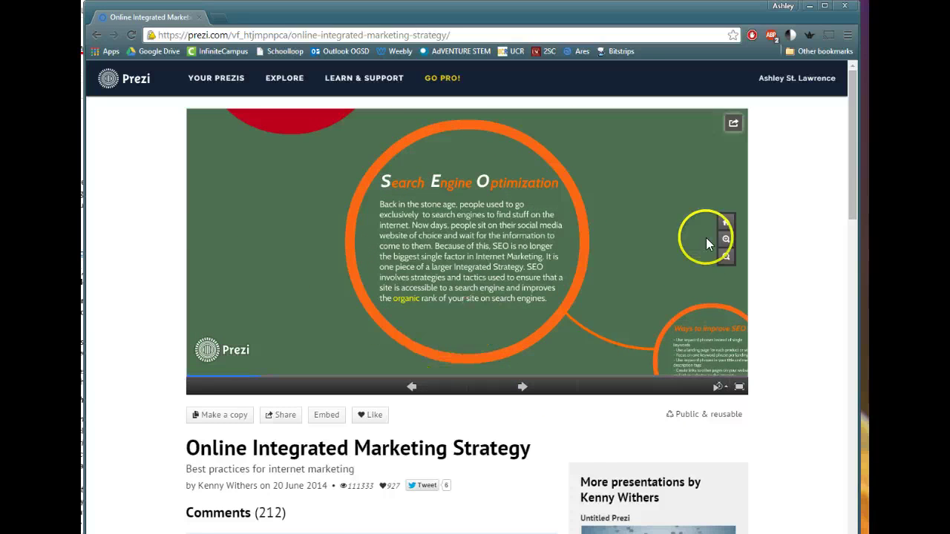
pyautogui.click(244, 417)
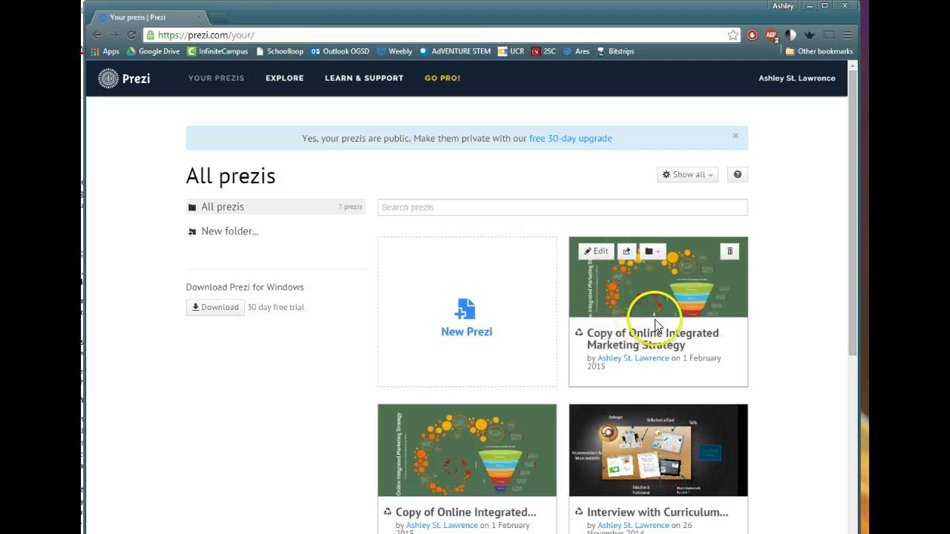
# Open the copied Online Integrated Marketing Strategy prezi for editing.
pyautogui.click(598, 253)
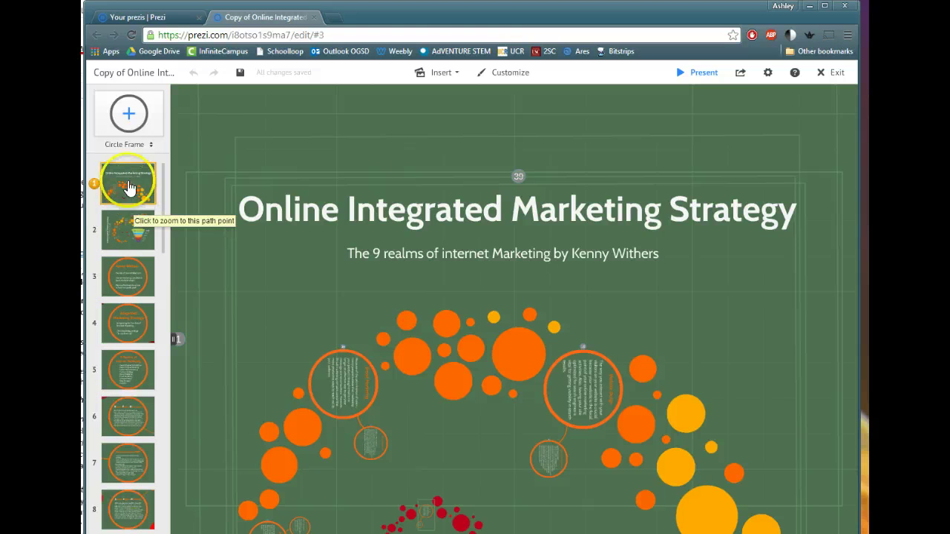
# Retitle the prezi 'AdVENTURE Projects in 2015' and replace the subtitle with the author byline.
pyautogui.click(542, 207)
pyautogui.doubleClick(542, 211)
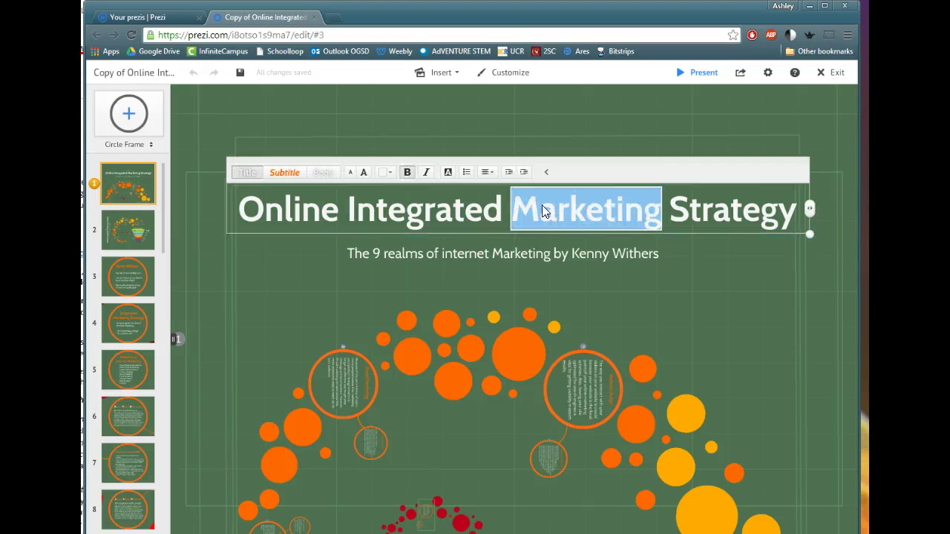
pyautogui.tripleClick(543, 210)
pyautogui.write('Ad')
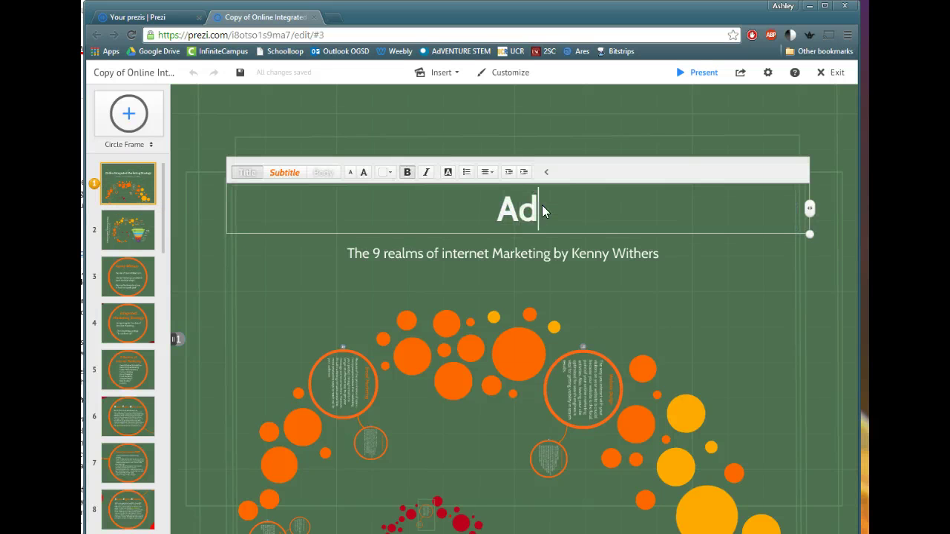
pyautogui.write('VENTURE ')
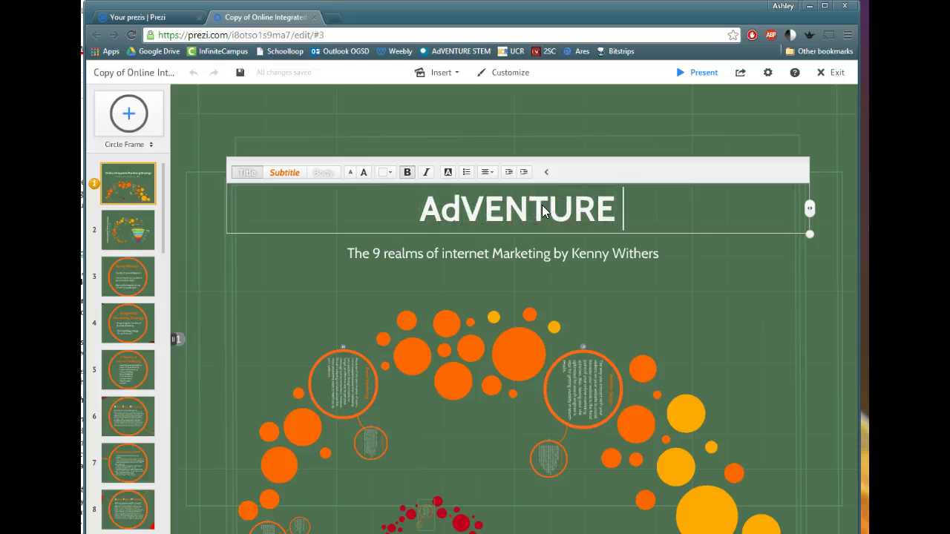
pyautogui.write('Projects in')
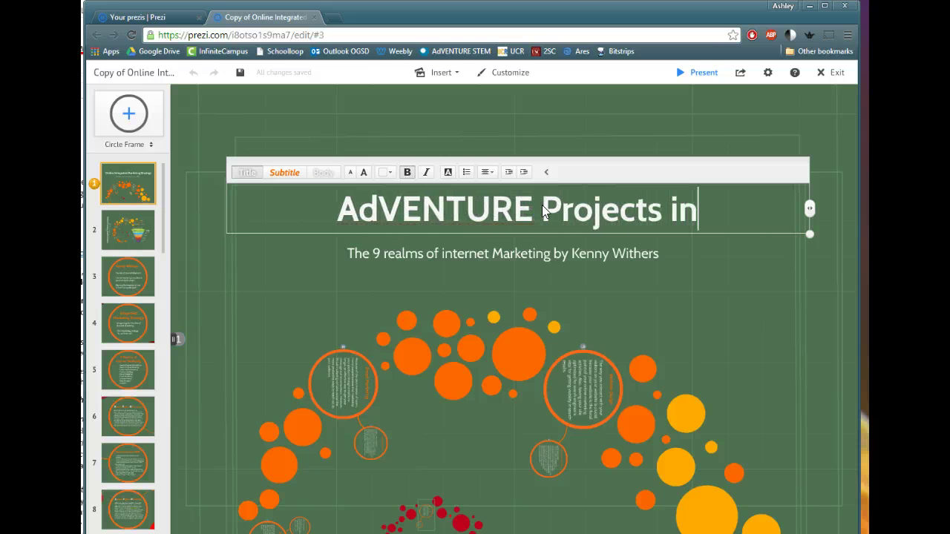
pyautogui.write(' 2015')
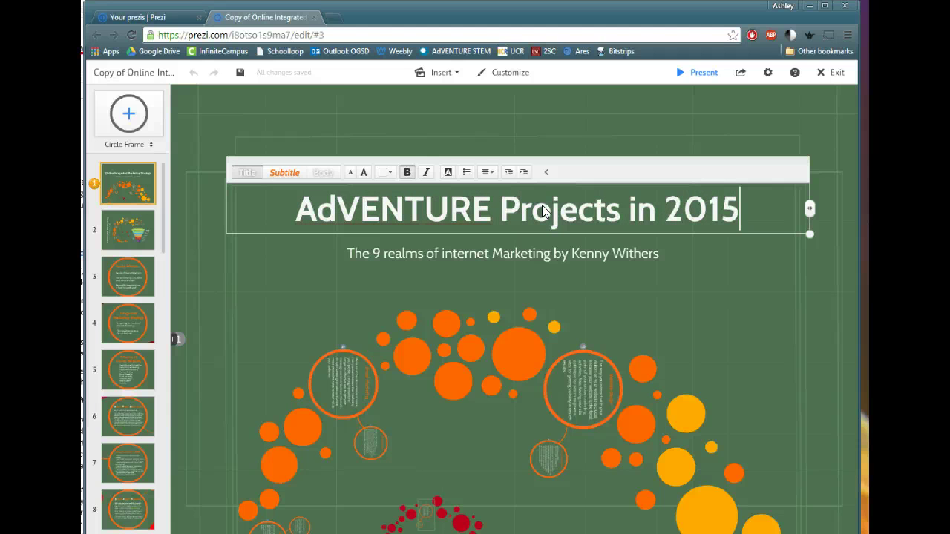
pyautogui.click(524, 253)
pyautogui.tripleClick(525, 253)
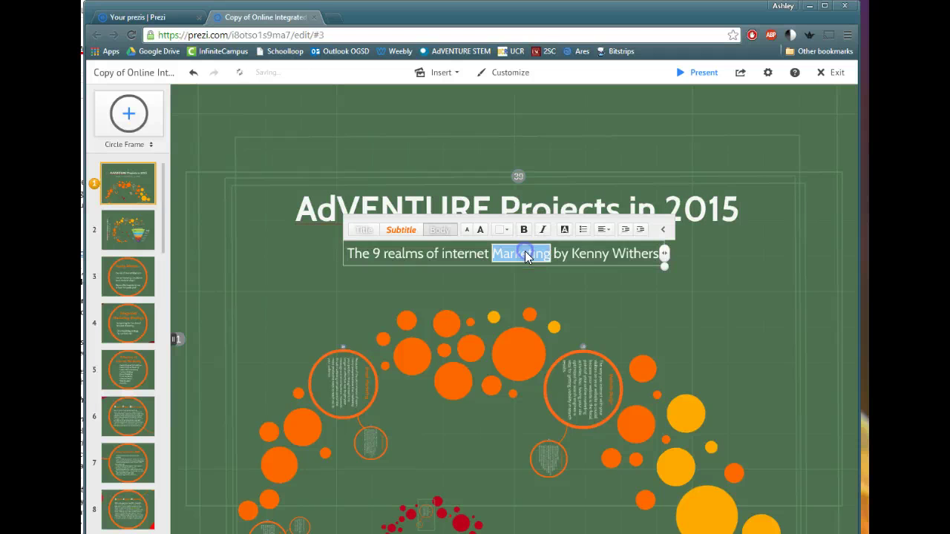
pyautogui.write('By')
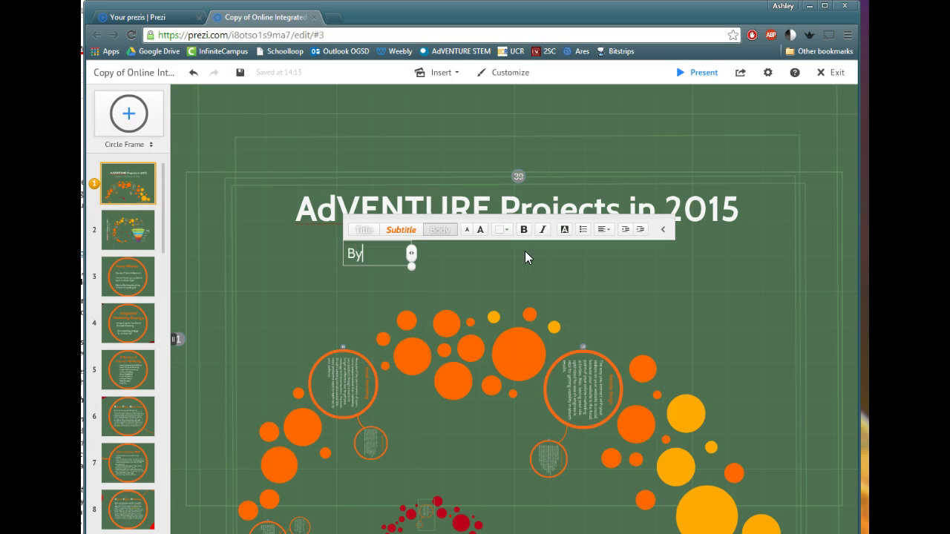
pyautogui.write(': Ms. St. ')
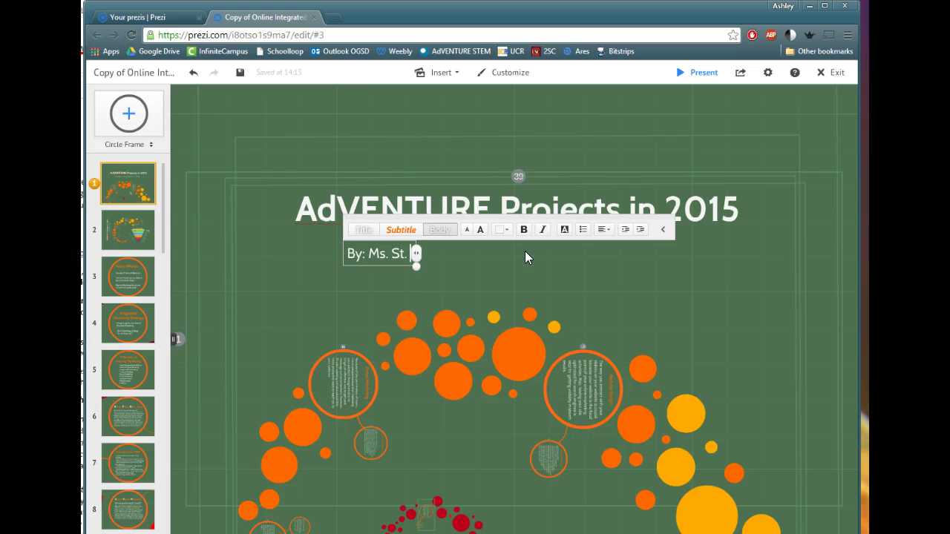
pyautogui.write('Lawrence')
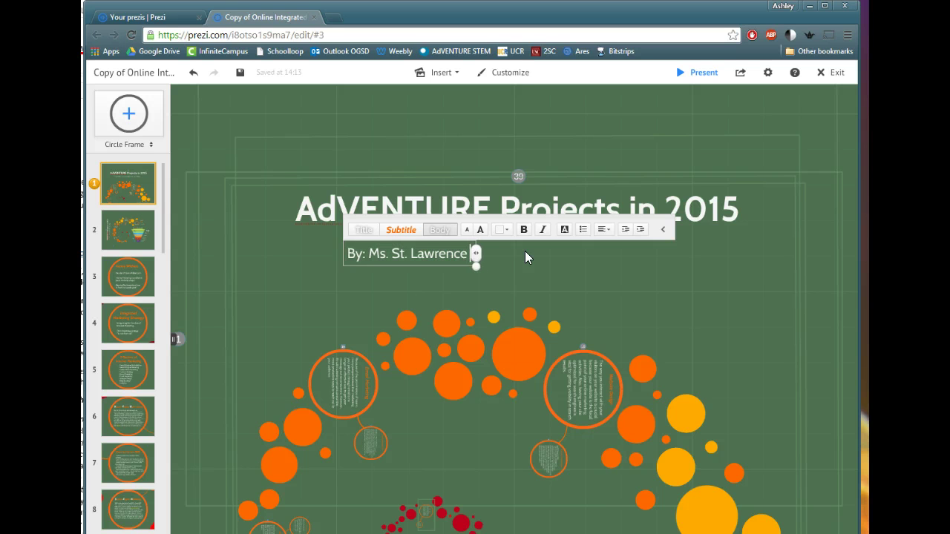
pyautogui.write(' c/o 3')
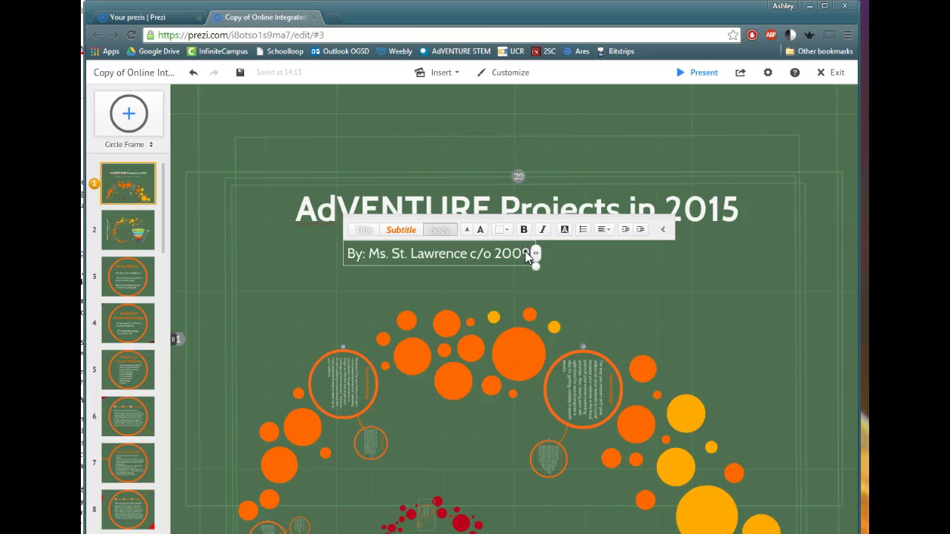
# Make the byline bold, italic and white, and centre it under the title.
pyautogui.moveTo(531, 254); pyautogui.dragTo(324, 254)
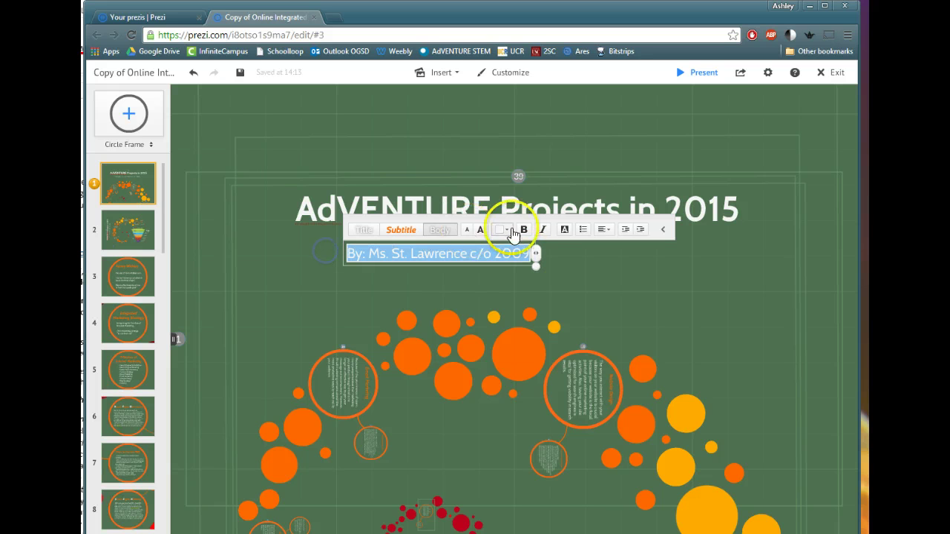
pyautogui.click(524, 230)
pyautogui.click(544, 230)
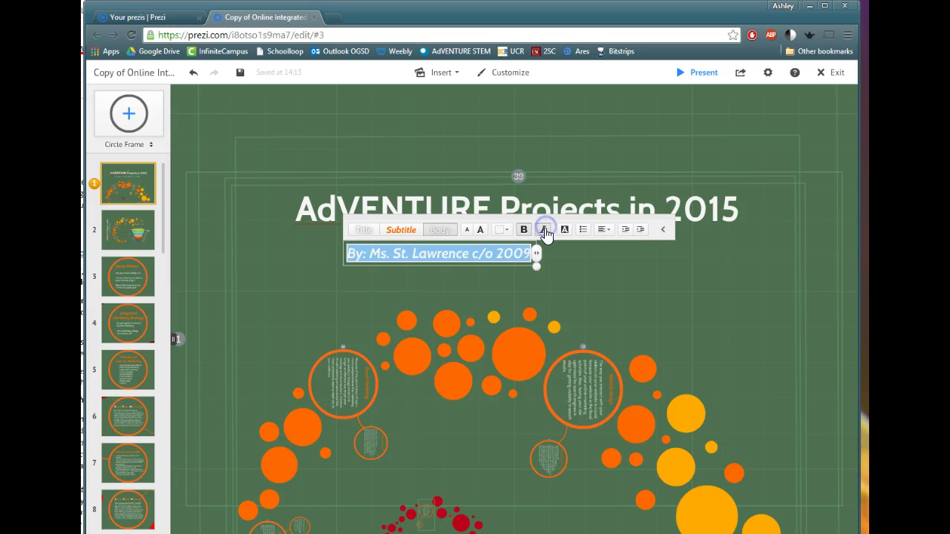
pyautogui.click(392, 232)
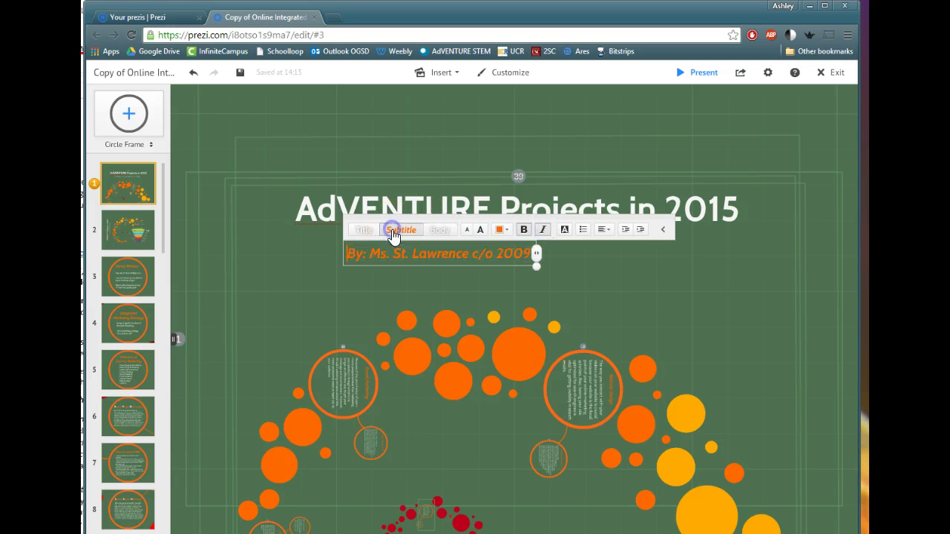
pyautogui.click(503, 232)
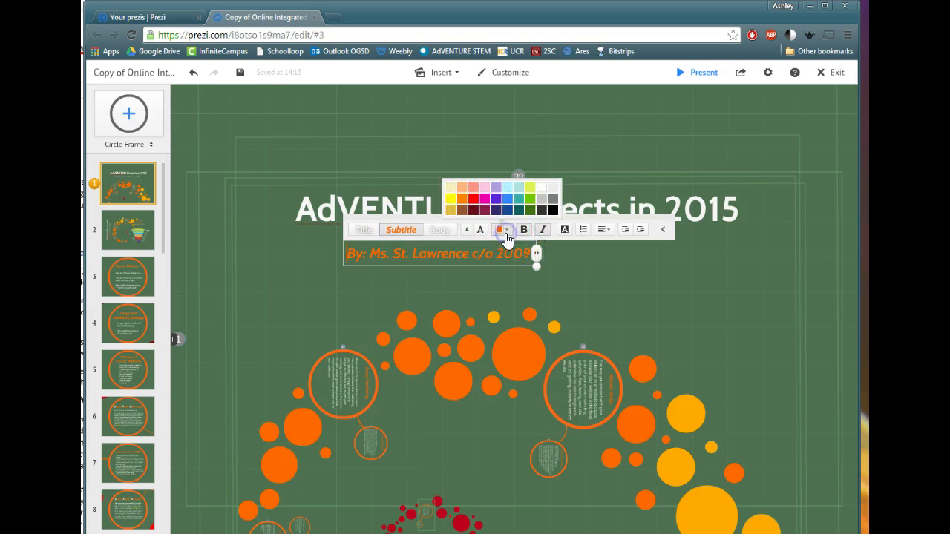
pyautogui.click(540, 189)
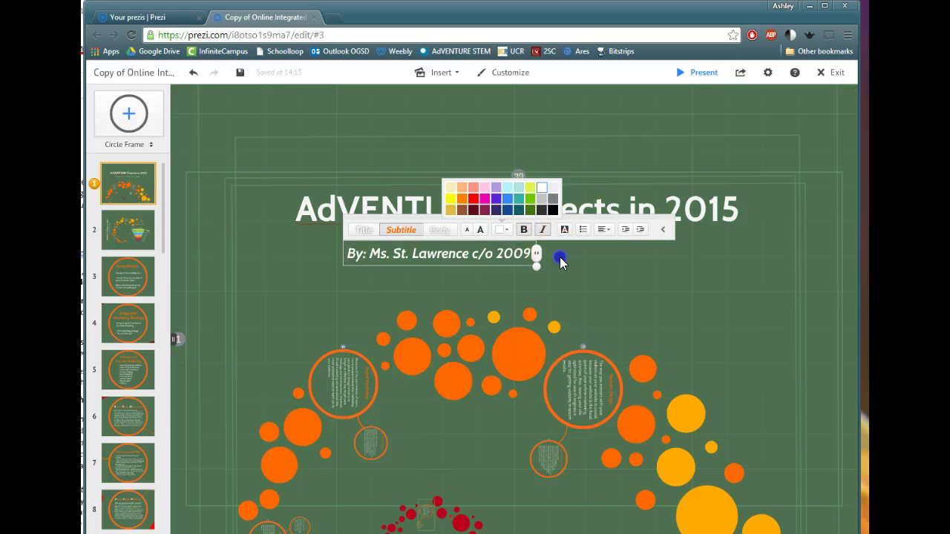
pyautogui.click(560, 256)
pyautogui.click(476, 251)
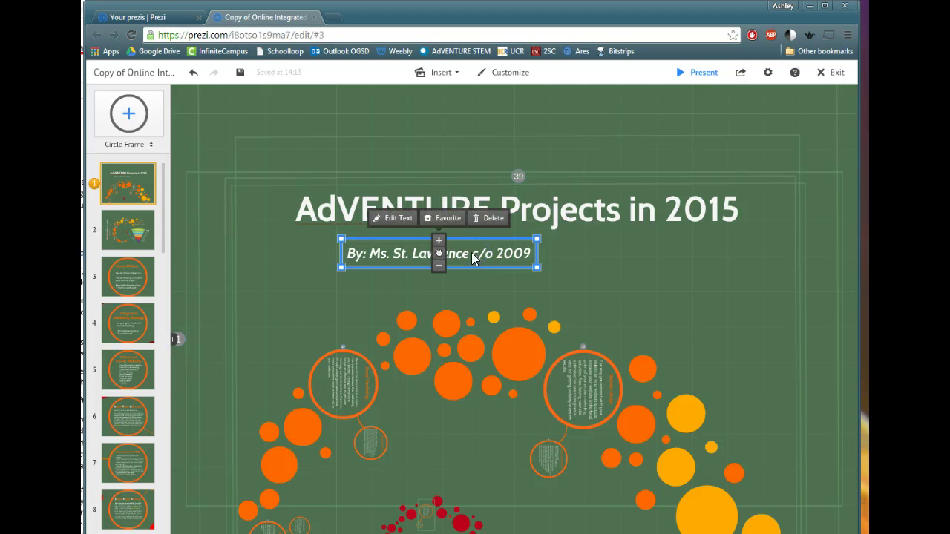
pyautogui.moveTo(440, 253); pyautogui.dragTo(511, 253)
pyautogui.click(642, 272)
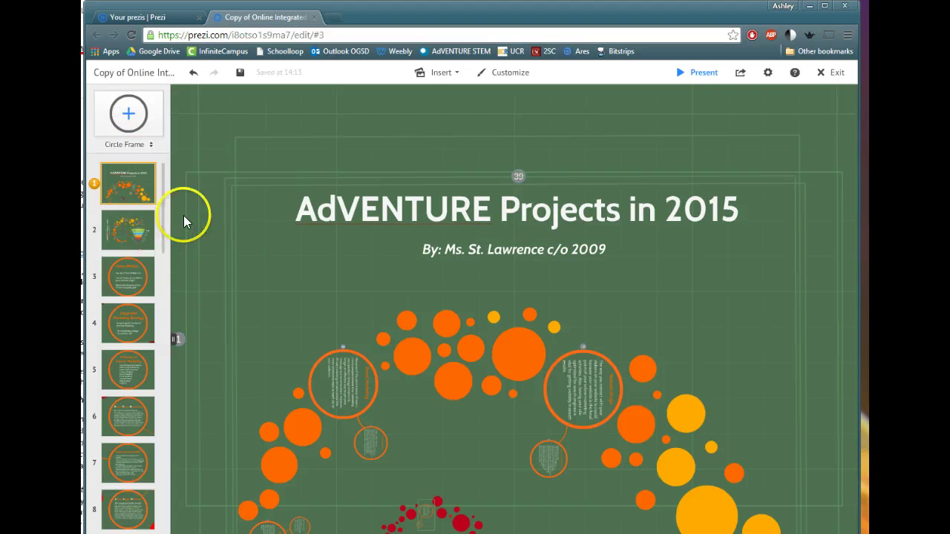
# Rename the third path point's circle heading to 'Science' and colour it blue.
pyautogui.click(138, 233)
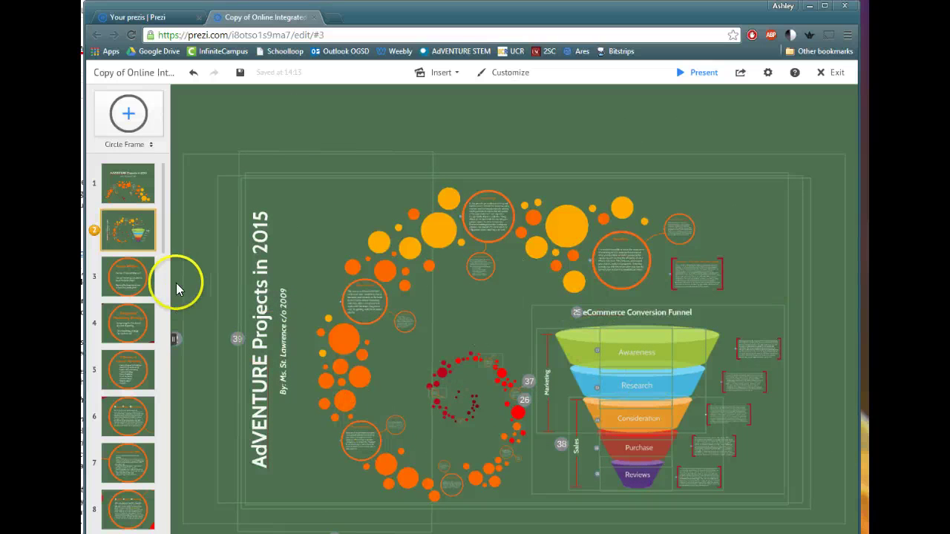
pyautogui.click(148, 285)
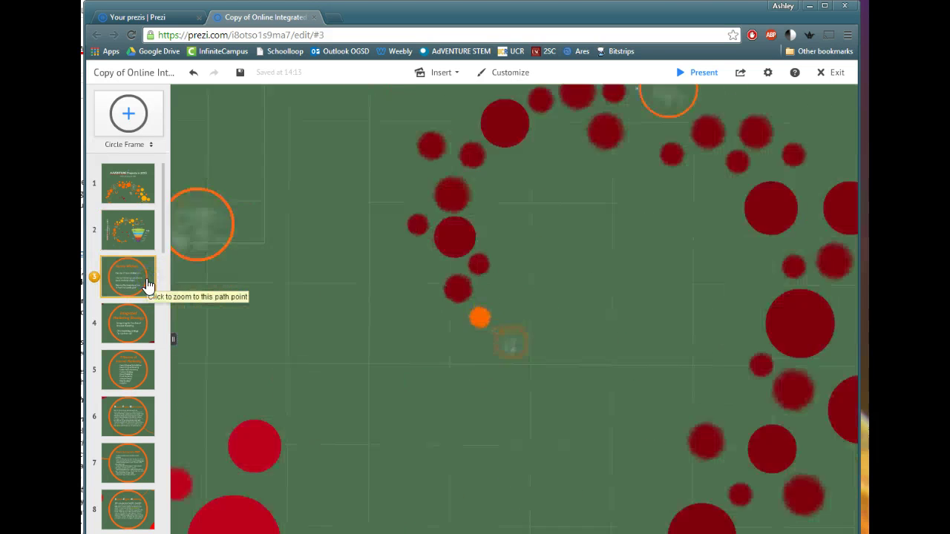
pyautogui.click(466, 210)
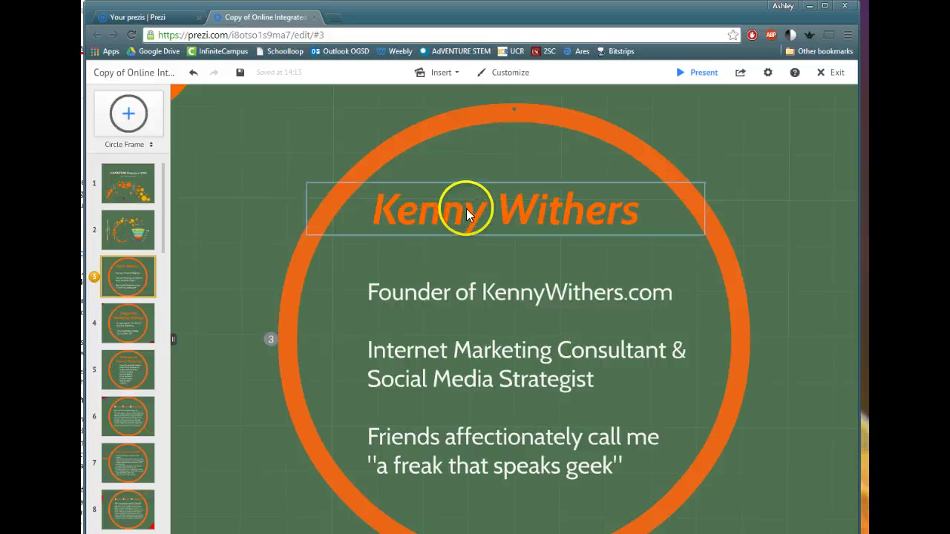
pyautogui.click(466, 214)
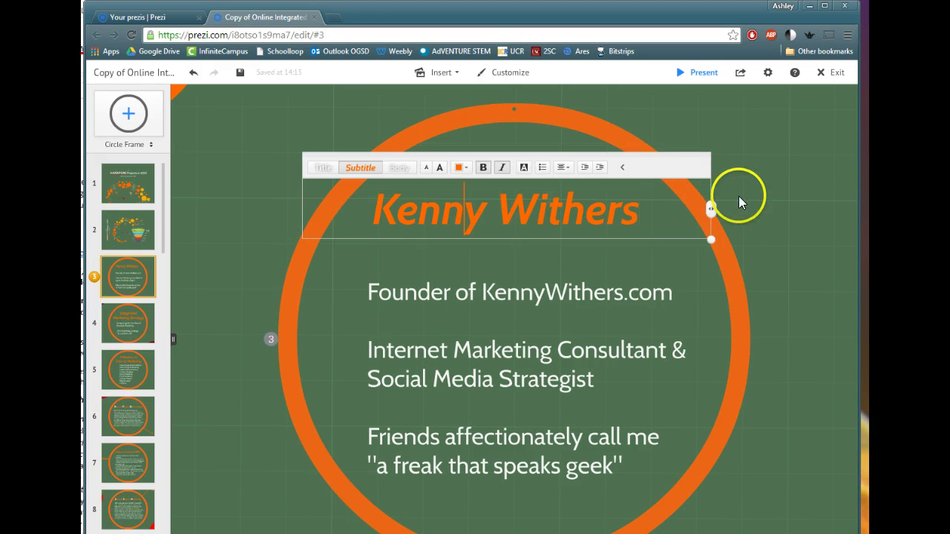
pyautogui.moveTo(641, 221); pyautogui.dragTo(377, 214)
pyautogui.write('Science')
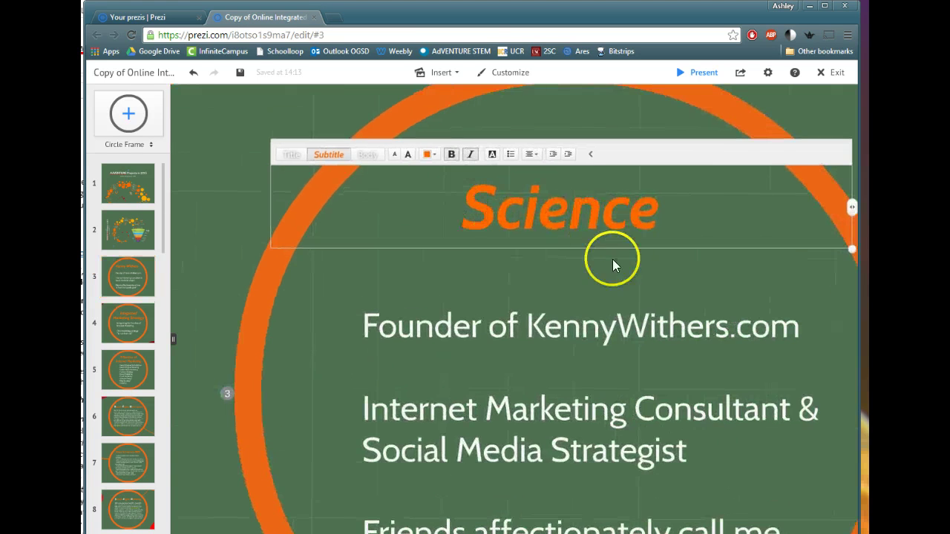
pyautogui.moveTo(655, 229); pyautogui.dragTo(498, 227)
pyautogui.click(518, 183)
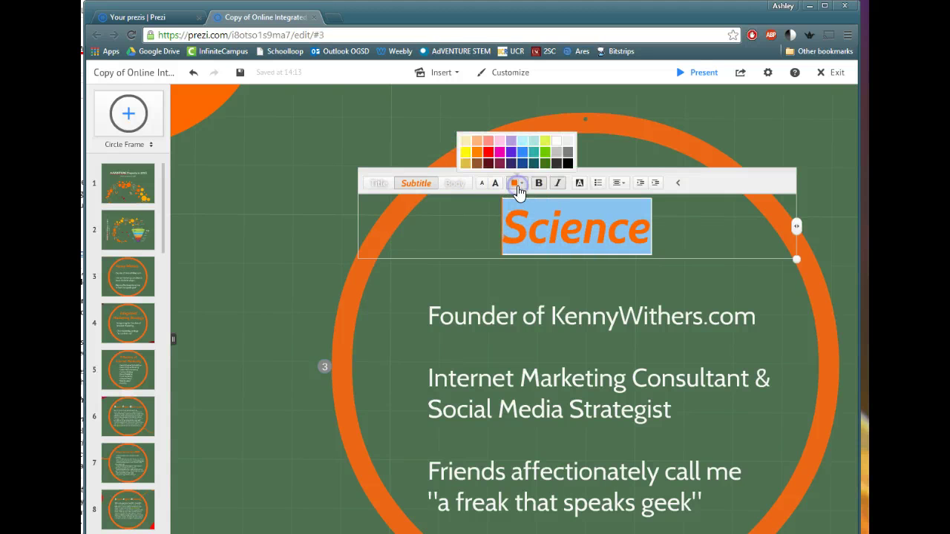
pyautogui.click(523, 165)
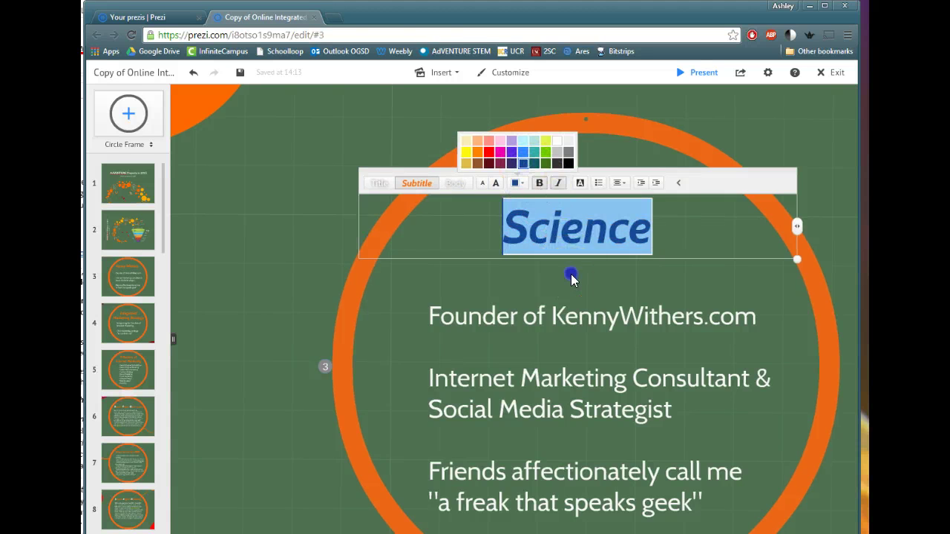
# Delete all of the circle frame's description text.
pyautogui.click(613, 303)
pyautogui.click(590, 317)
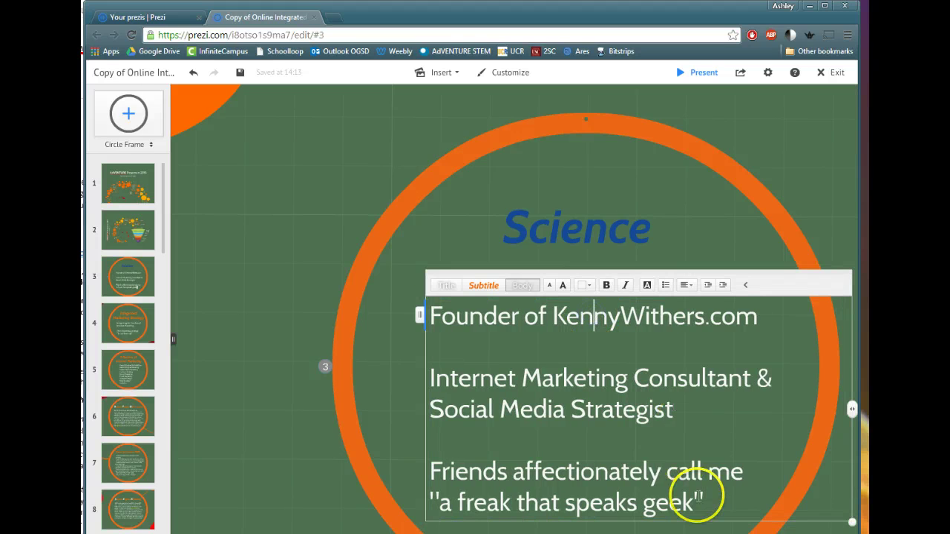
pyautogui.moveTo(700, 499); pyautogui.dragTo(425, 301)
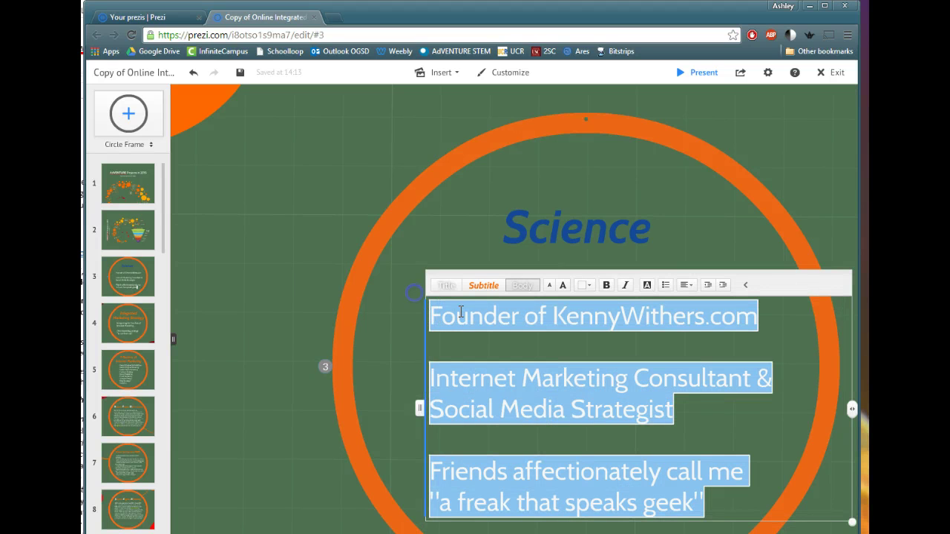
pyautogui.press('BackSpace')
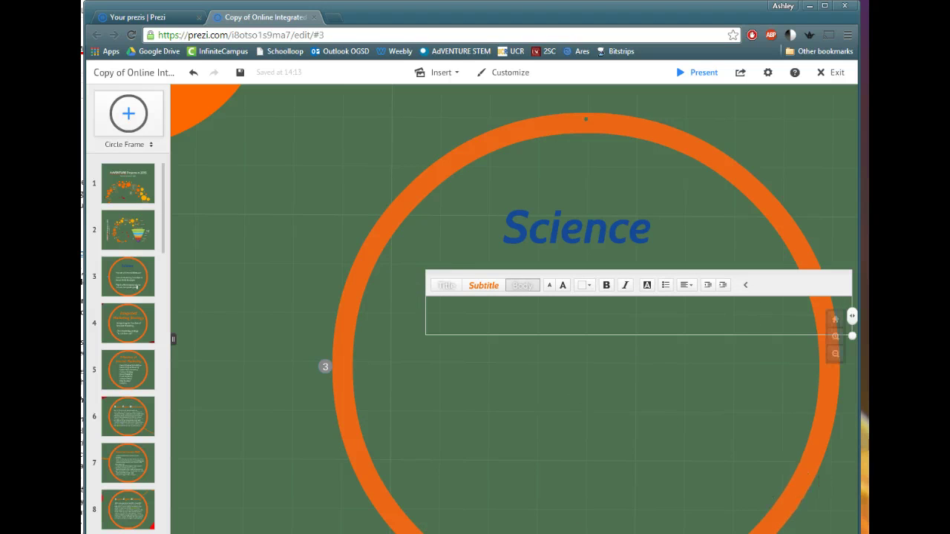
pyautogui.moveTo(759, 438); pyautogui.dragTo(636, 415)
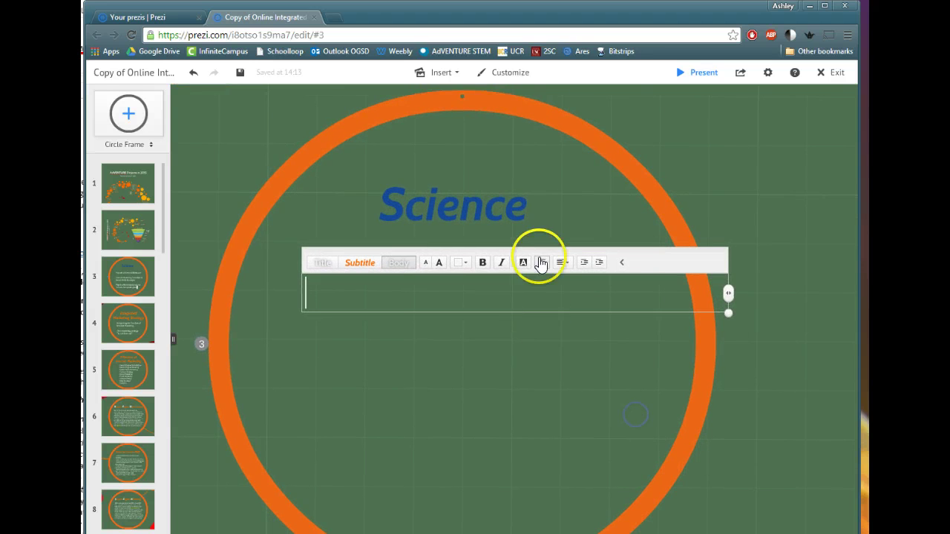
# Open the Insert image panel, skip the file browser, and search the web for 'water cycle'.
pyautogui.click(489, 343)
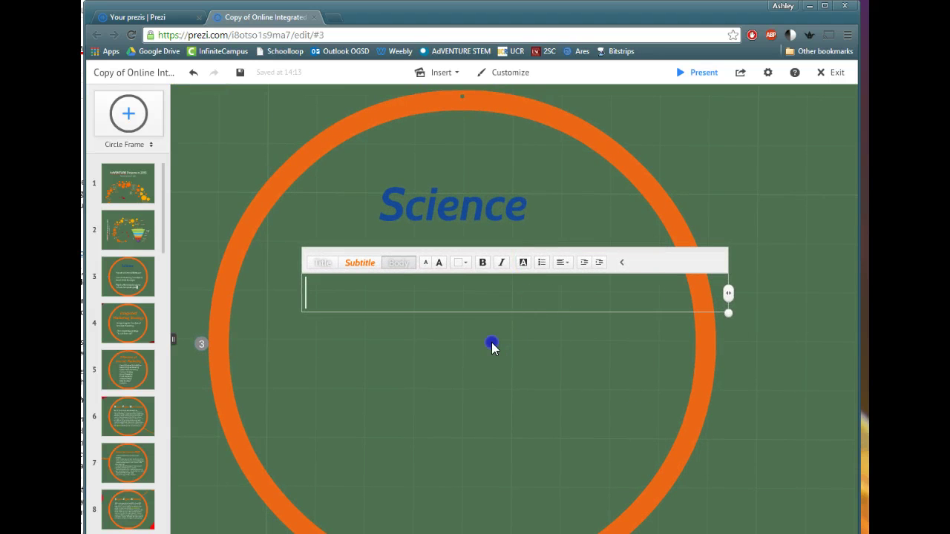
pyautogui.click(457, 78)
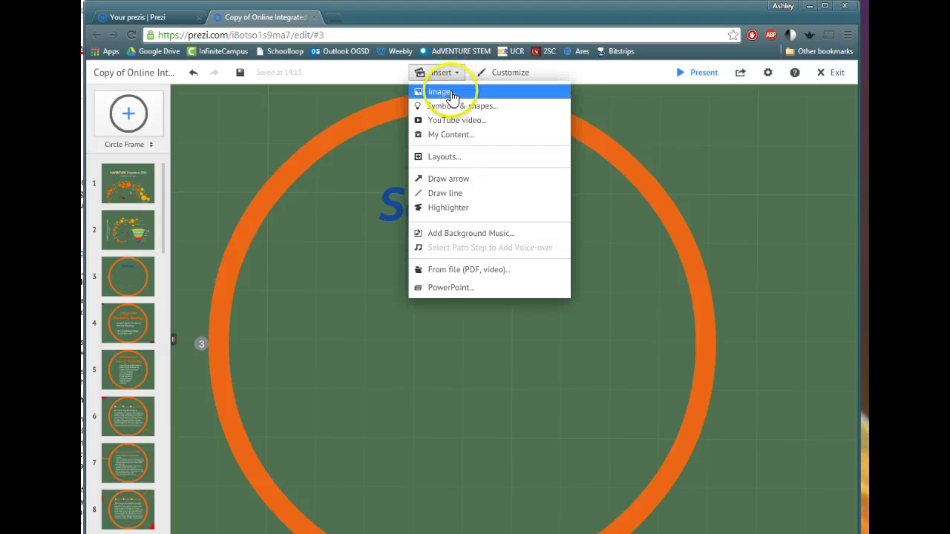
pyautogui.click(451, 93)
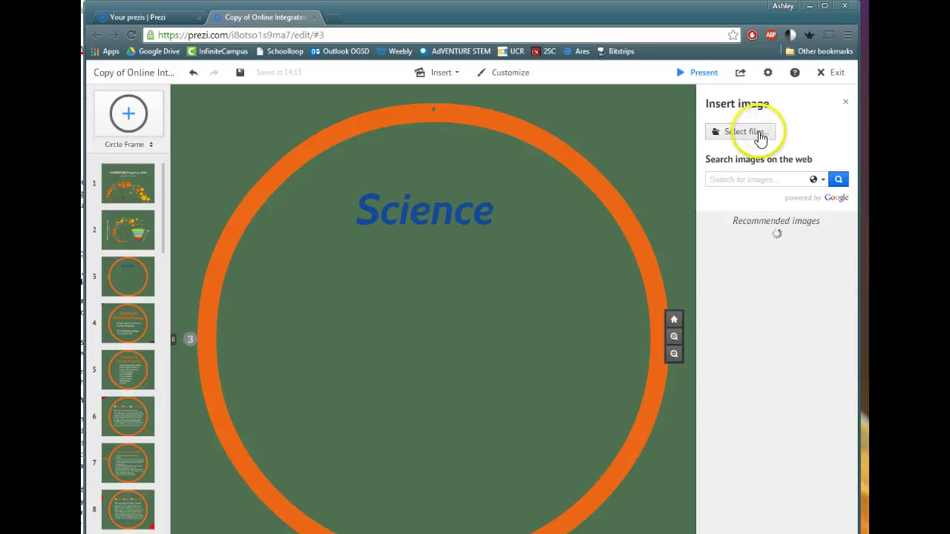
pyautogui.click(758, 134)
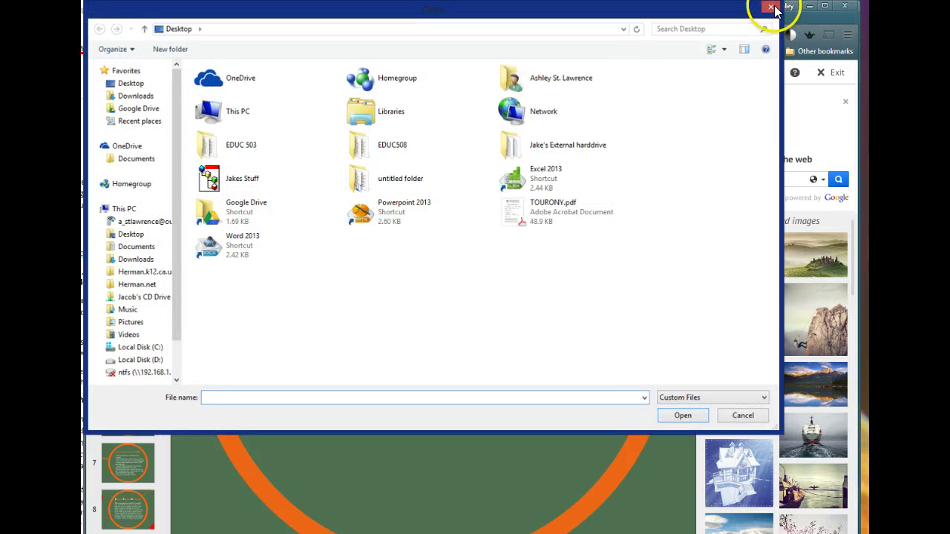
pyautogui.click(772, 7)
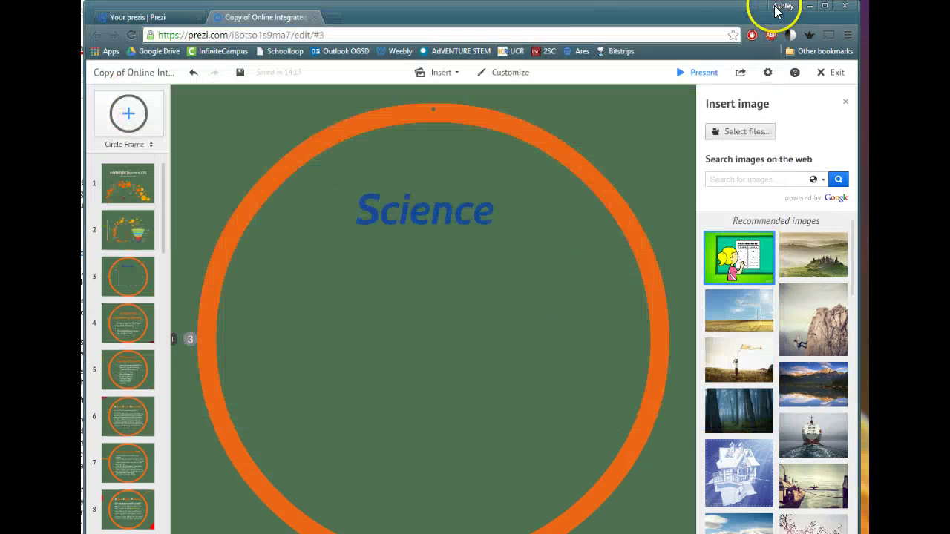
pyautogui.click(766, 181)
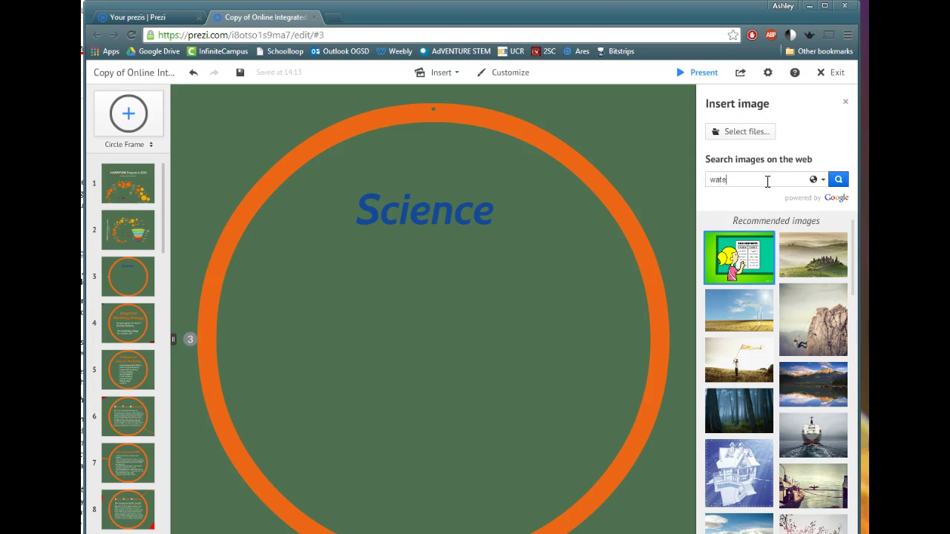
pyautogui.press('Return')
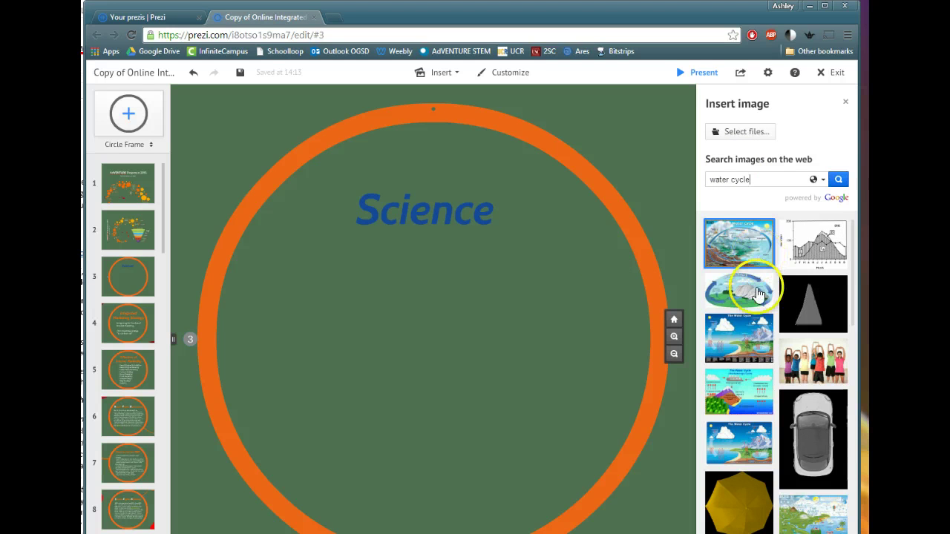
# Insert the first water-cycle result, move and resize it, then delete it.
pyautogui.click(751, 319)
pyautogui.click(740, 255)
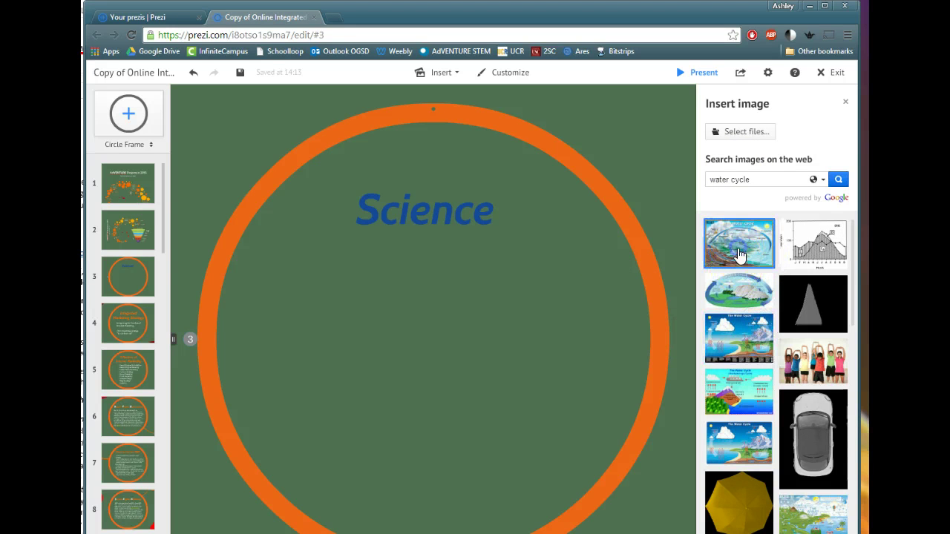
pyautogui.click(740, 255)
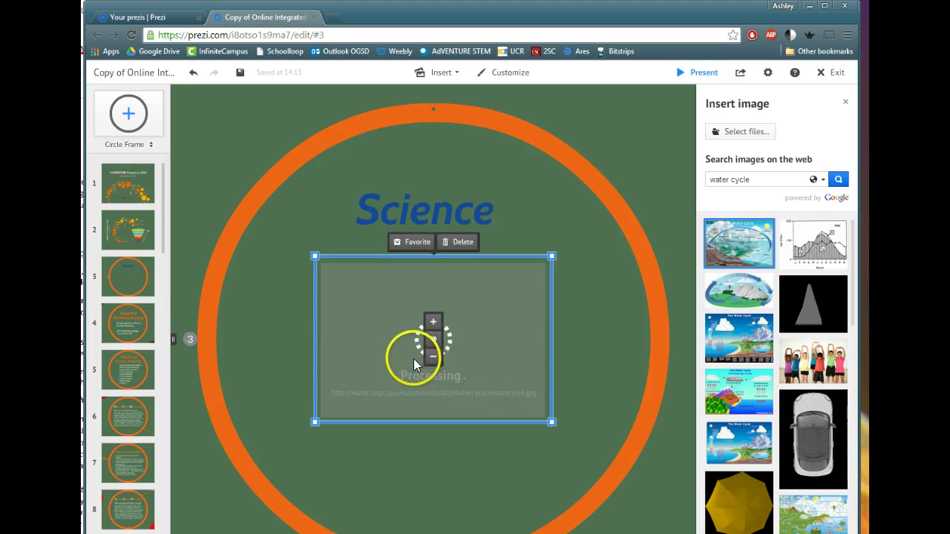
pyautogui.click(497, 405)
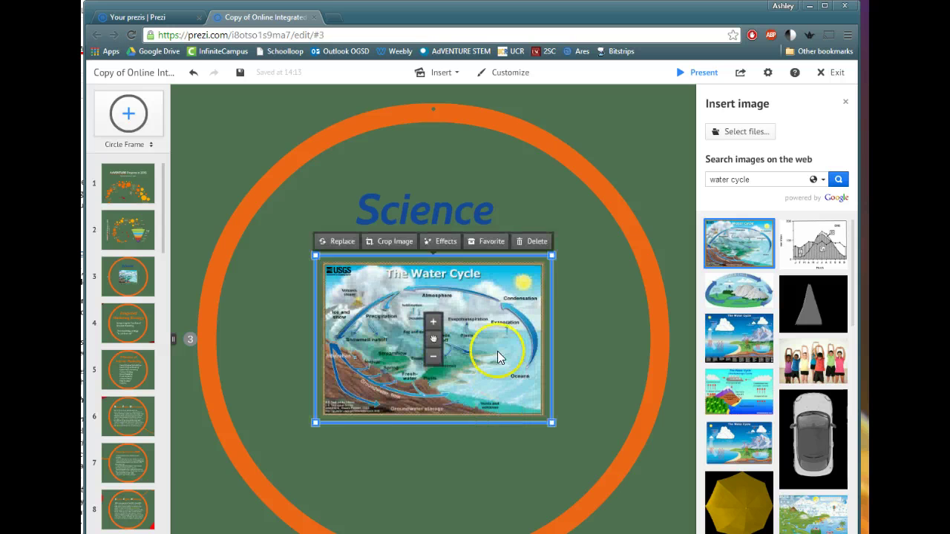
pyautogui.moveTo(496, 357); pyautogui.dragTo(492, 324)
pyautogui.moveTo(555, 239); pyautogui.dragTo(589, 210)
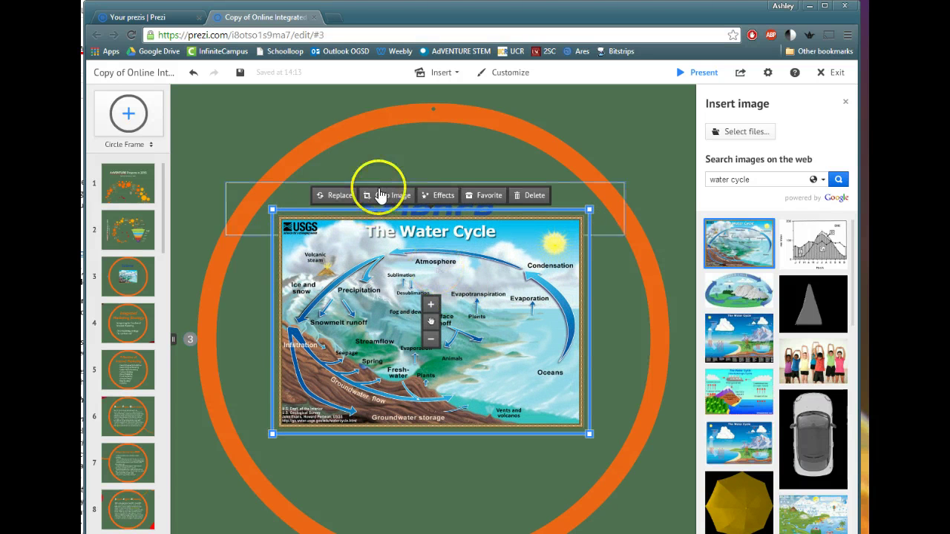
pyautogui.click(534, 196)
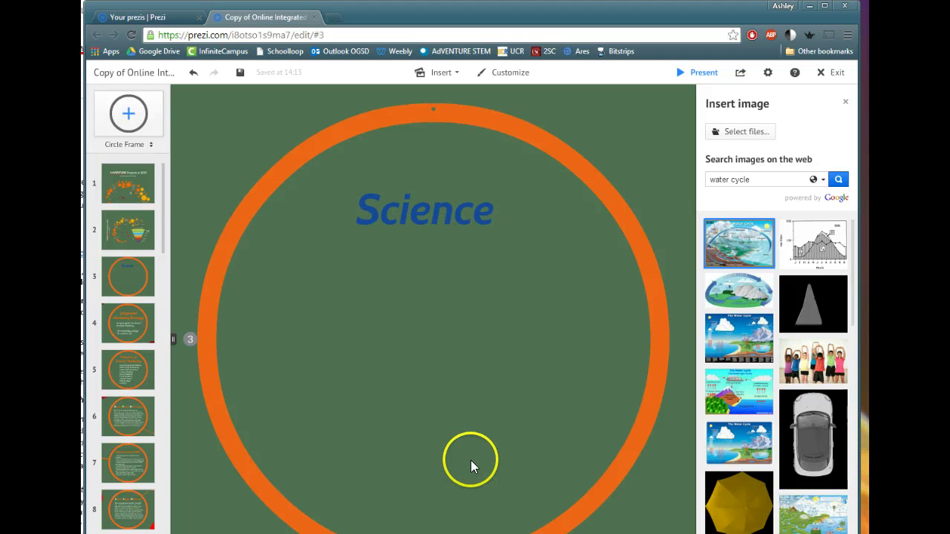